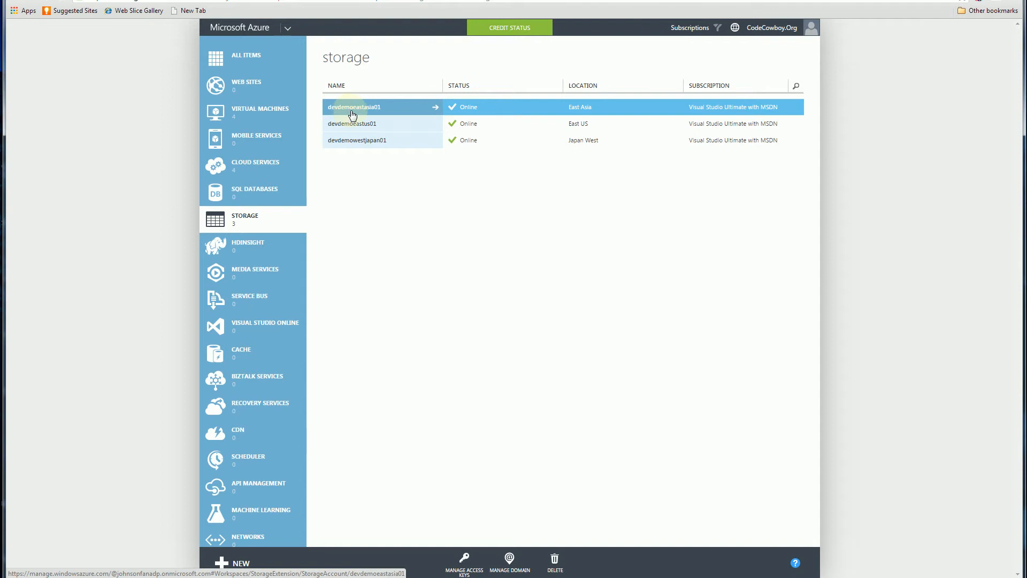
Select the devdemoeastasia01 storage account, then switch to the remote desktop and reposition the CloudBerry Explorer window
{"action": "left_click", "coordinate": [376, 112]}
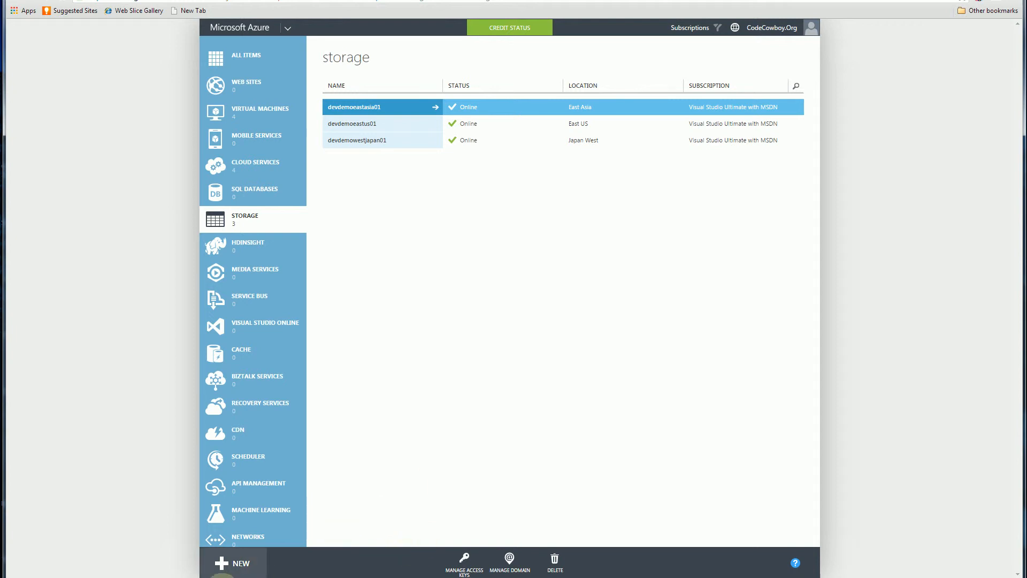
{"action": "mouse_move", "coordinate": [218, 577]}
{"action": "left_click", "coordinate": [214, 541]}
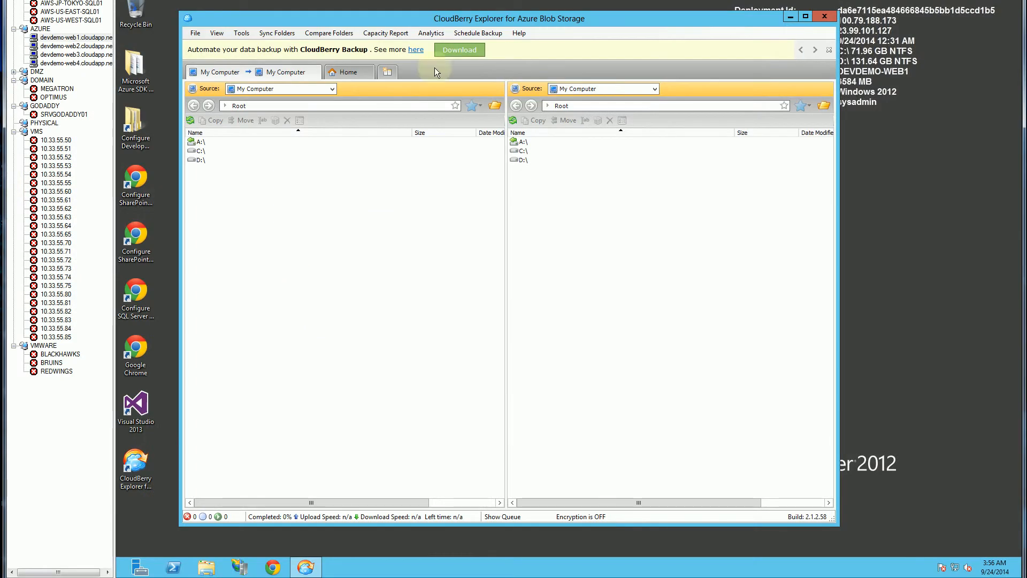
{"action": "left_click_drag", "start_coordinate": [448, 17], "coordinate": [429, 59]}
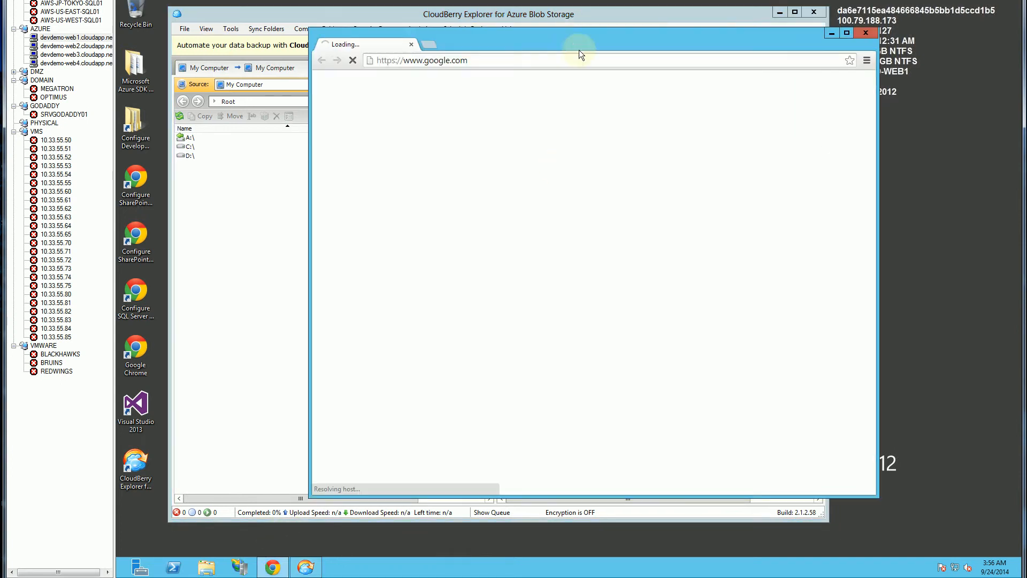
Search Google in Chrome for "cloudberry azure" and open CloudBerry's free Windows client page for Azure Blob Storage
{"action": "left_click_drag", "start_coordinate": [579, 48], "coordinate": [650, 108]}
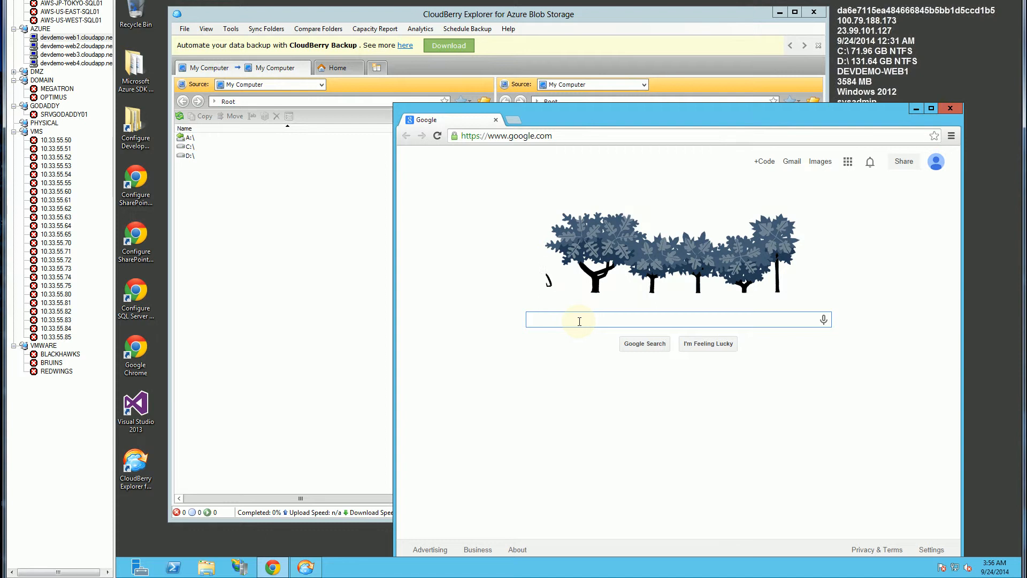
{"action": "type", "text": "cl"}
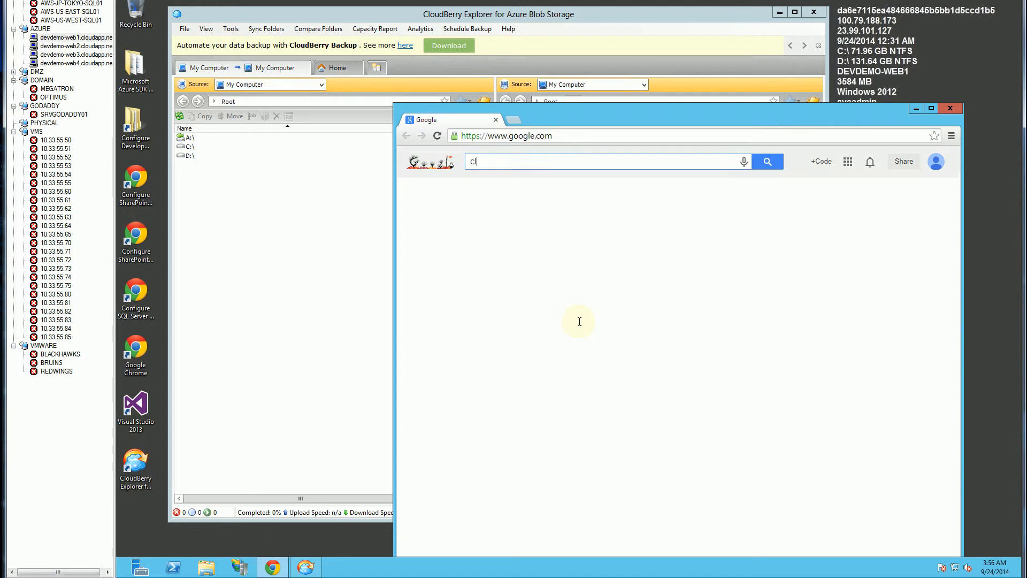
{"action": "type", "text": "oudb"}
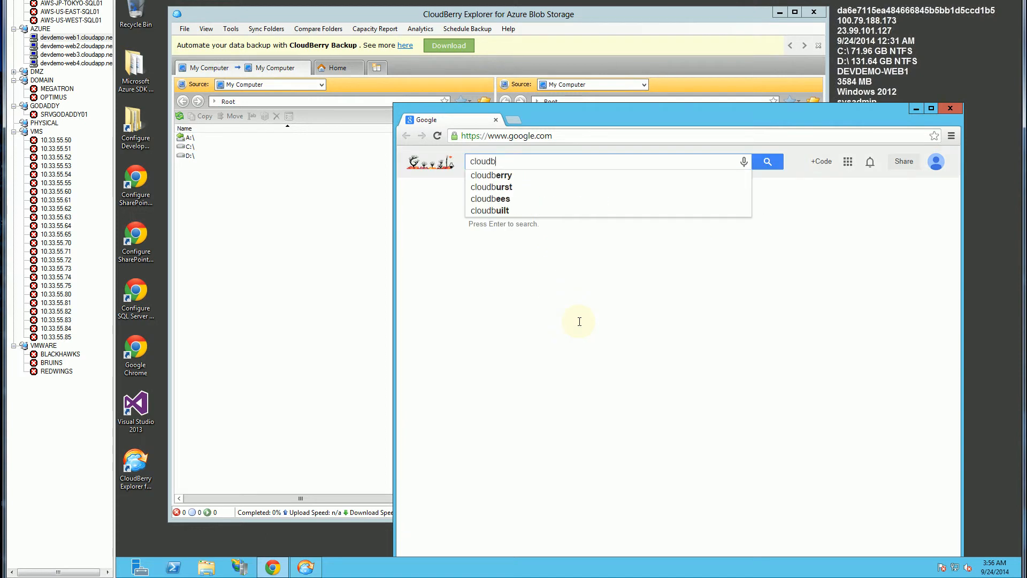
{"action": "type", "text": "erry "}
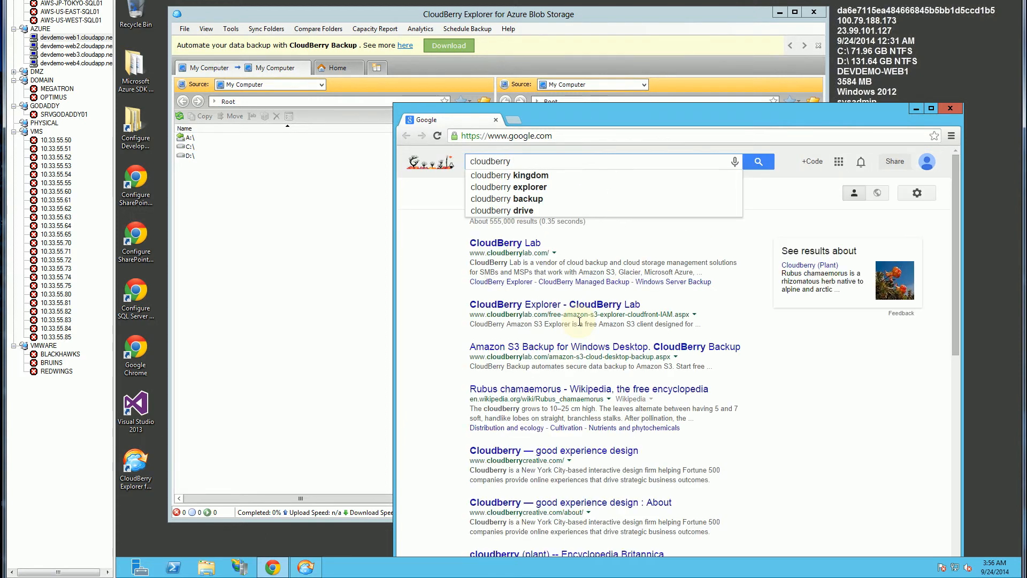
{"action": "type", "text": "azur"}
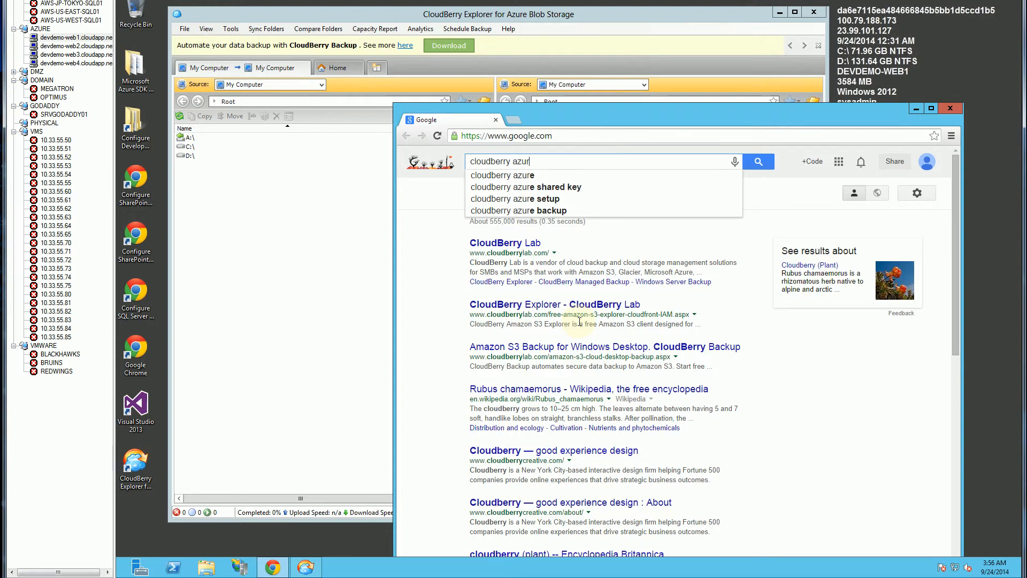
{"action": "type", "text": "e"}
{"action": "key", "text": "Return"}
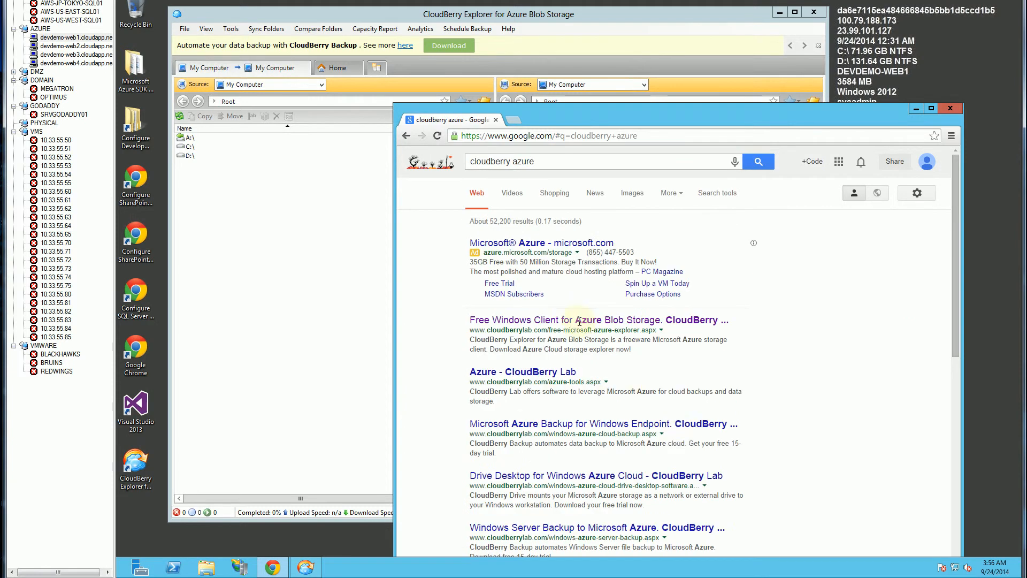
{"action": "left_click", "coordinate": [620, 320]}
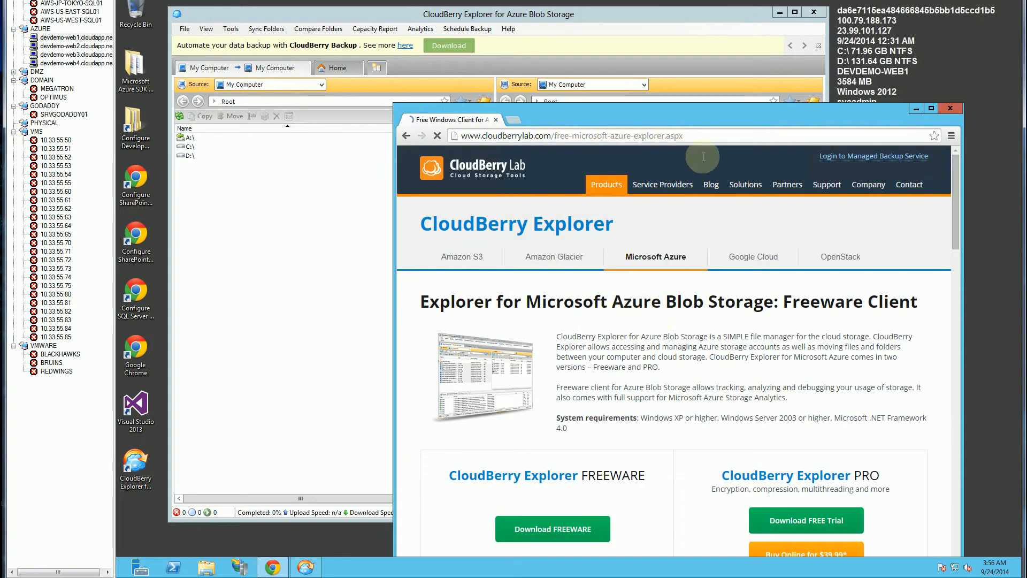
{"action": "left_click_drag", "start_coordinate": [701, 116], "coordinate": [710, 98]}
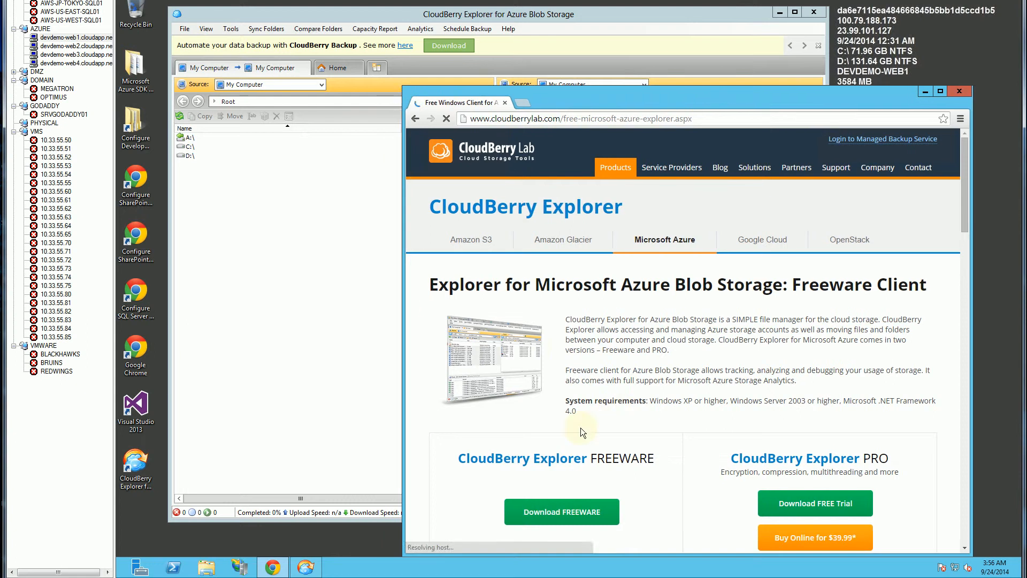
Return to CloudBerry Explorer and start adding a new Azure Blob Storage account as the first pane's source
{"action": "left_click", "coordinate": [318, 272]}
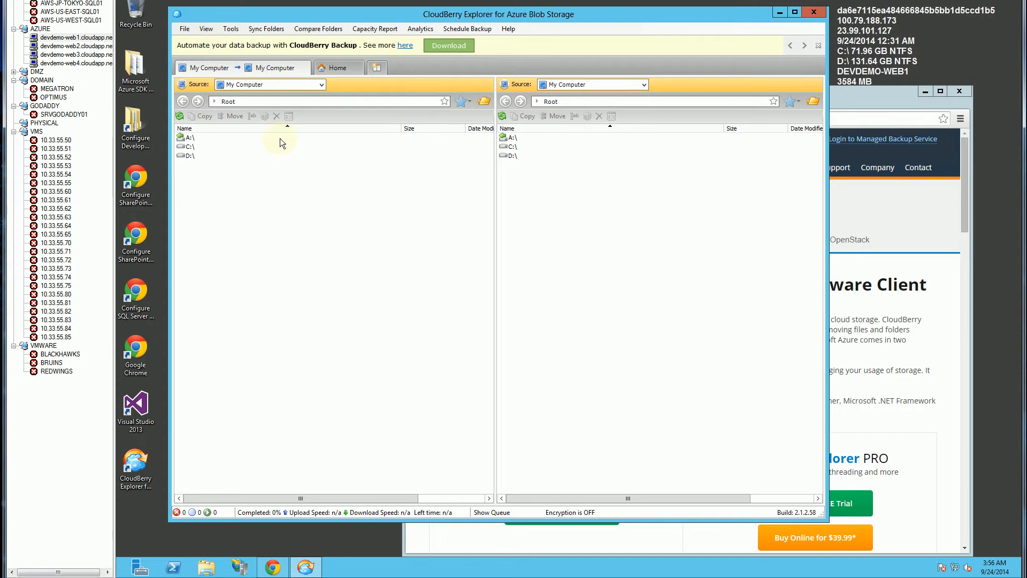
{"action": "left_click", "coordinate": [321, 85]}
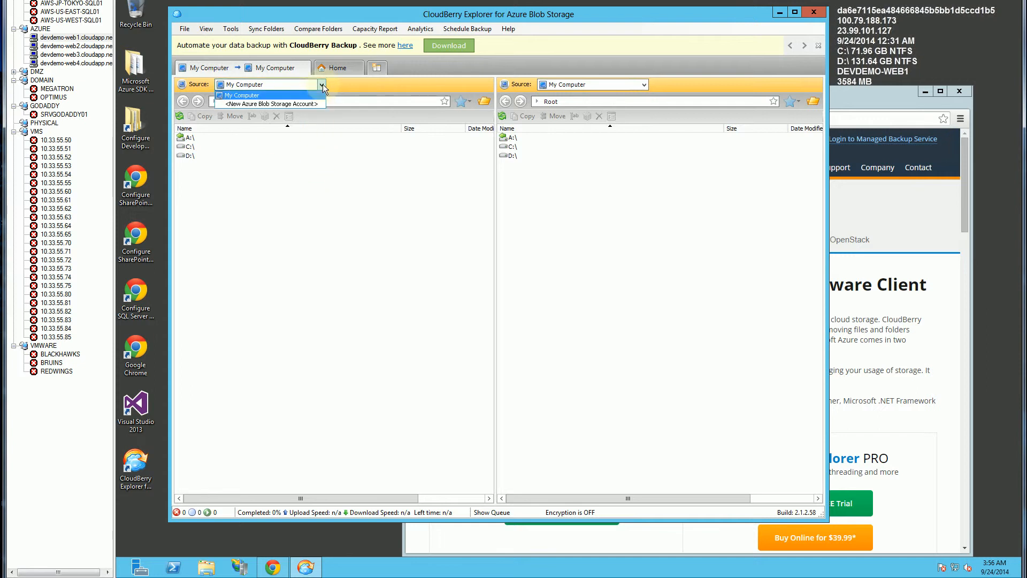
{"action": "left_click", "coordinate": [252, 105]}
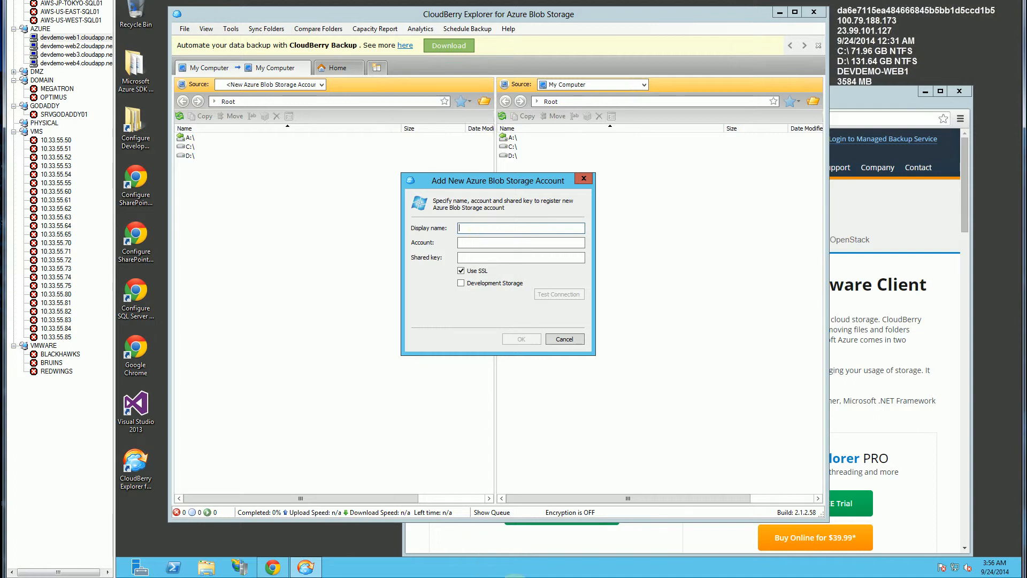
Switch to the Azure portal, show the access keys of devdemoeastasia01 and select its storage account name for copying
{"action": "left_click", "coordinate": [561, 559]}
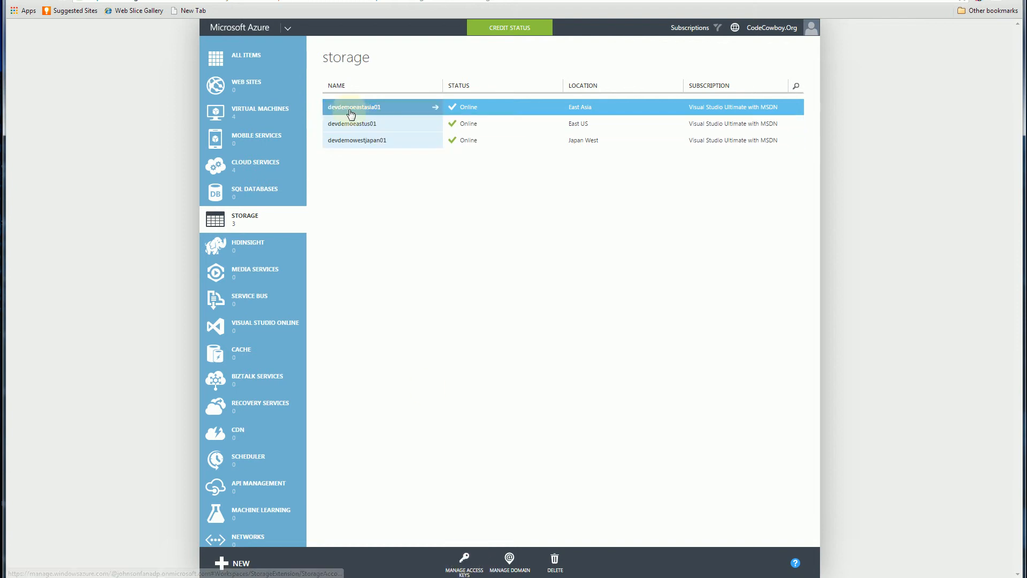
{"action": "left_click", "coordinate": [369, 113]}
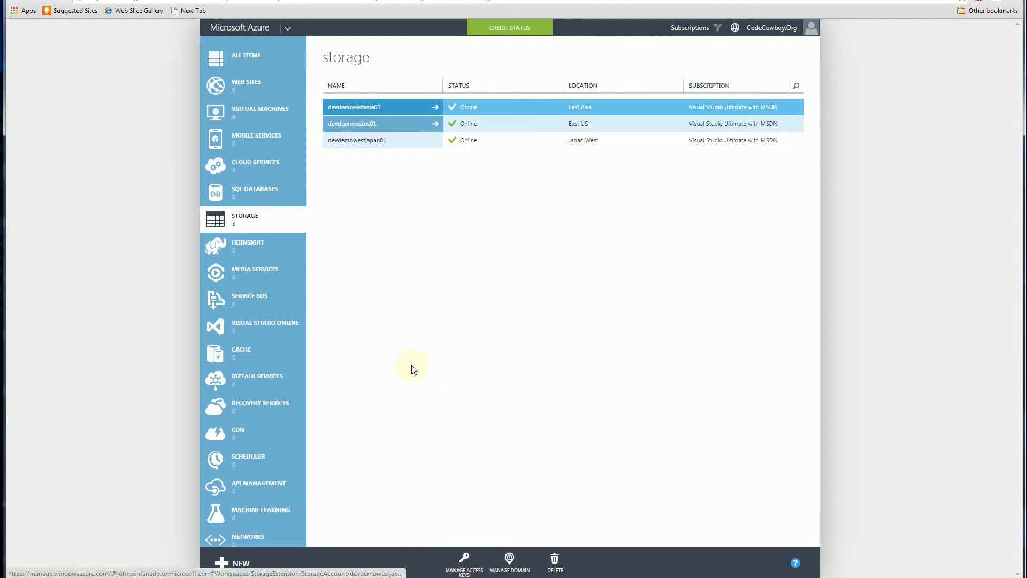
{"action": "left_click", "coordinate": [464, 562]}
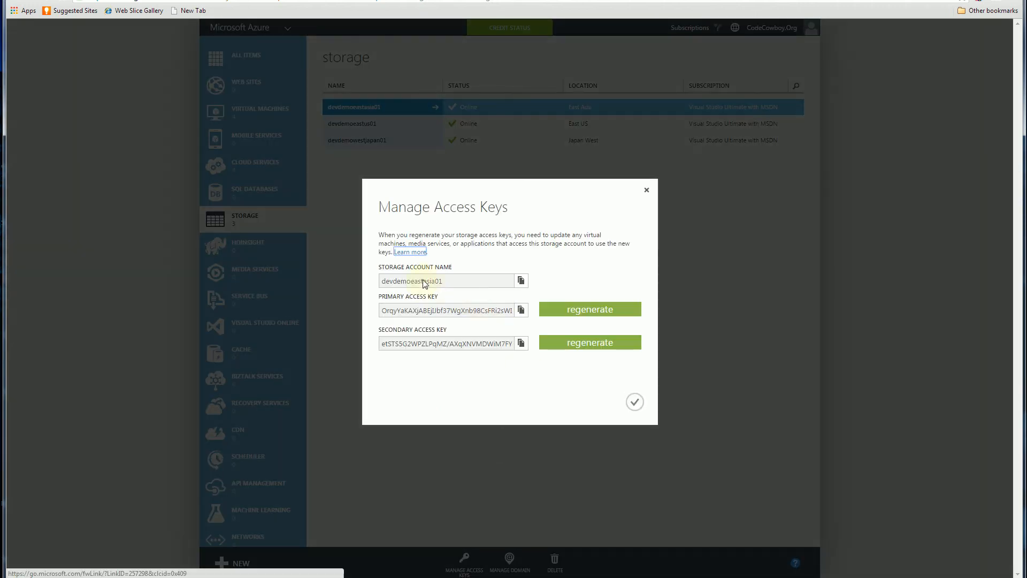
{"action": "left_click", "coordinate": [456, 284]}
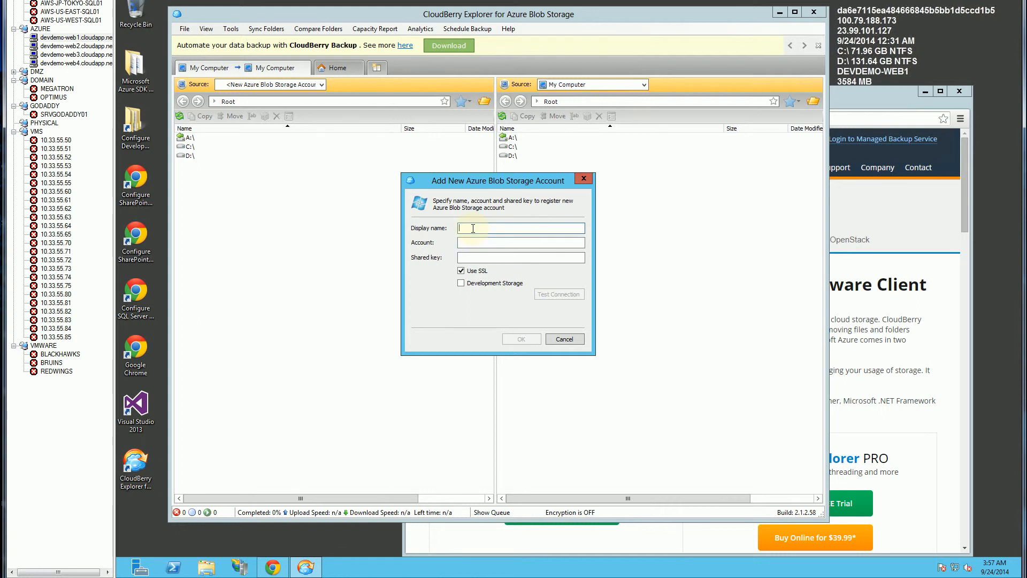
Enter devdemoeastasia01 as both the display name and the account of the new blob storage account in CloudBerry Explorer
{"action": "type", "text": "devdemoeastasia01"}
{"action": "left_click", "coordinate": [468, 242]}
{"action": "type", "text": "devdemoeastasia01"}
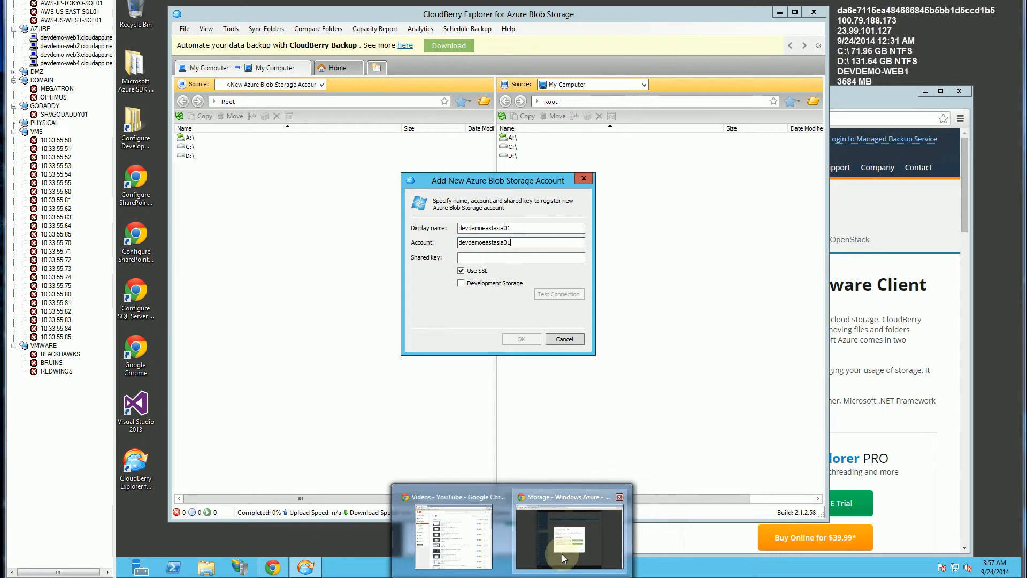
Copy the primary access key from the Azure portal and paste it as the shared key of the new CloudBerry account
{"action": "left_click", "coordinate": [561, 554]}
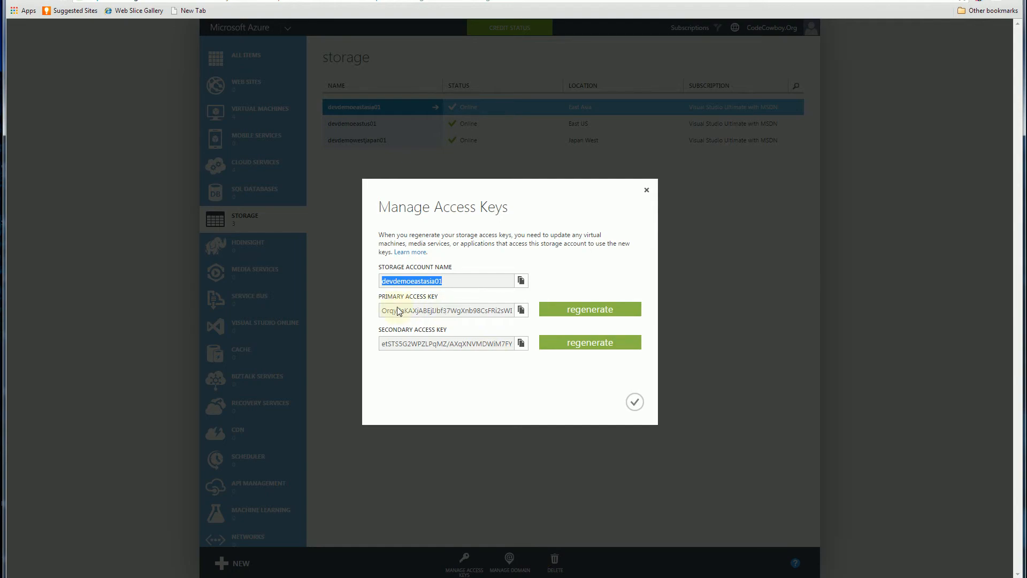
{"action": "left_click", "coordinate": [522, 311]}
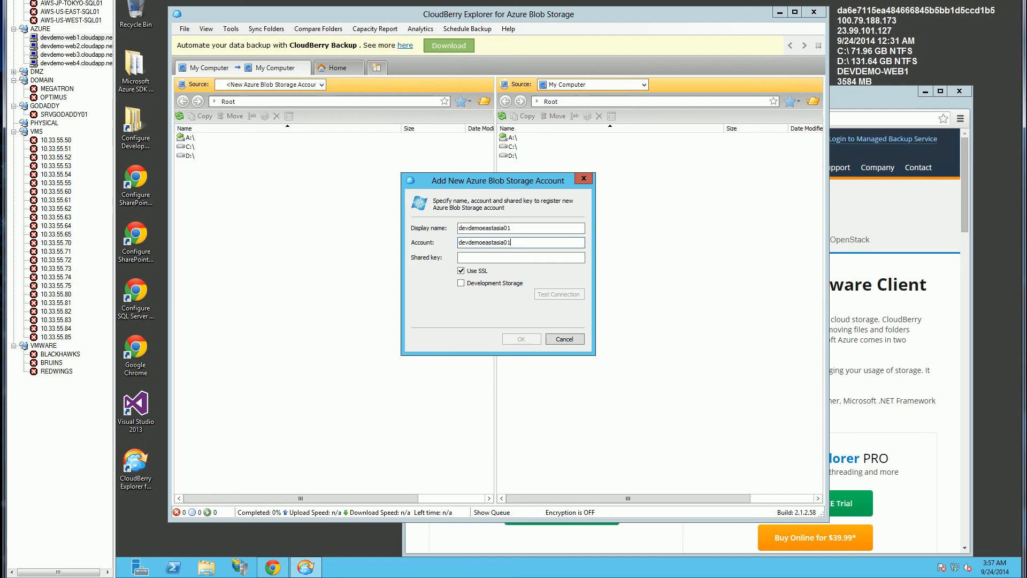
{"action": "left_click", "coordinate": [521, 259]}
{"action": "key", "text": "ctrl+v"}
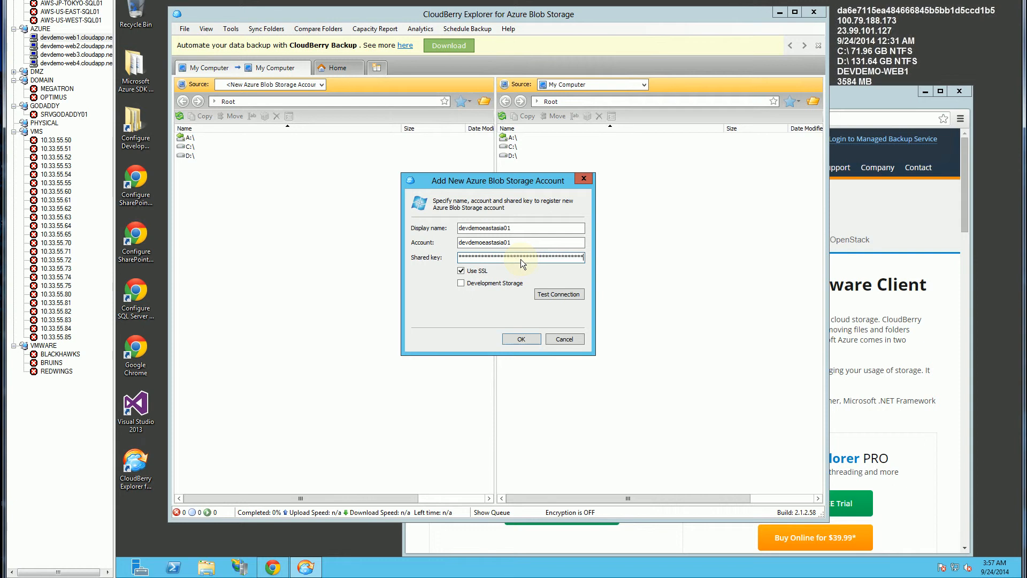
Test the new account's connection, save the account, and select its vhds container
{"action": "left_click", "coordinate": [558, 296]}
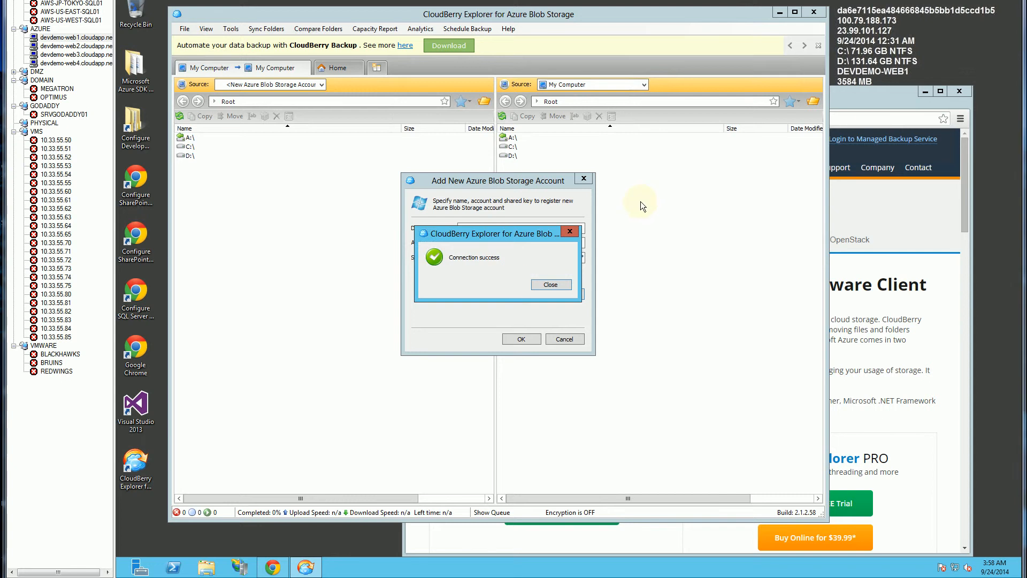
{"action": "left_click", "coordinate": [547, 287]}
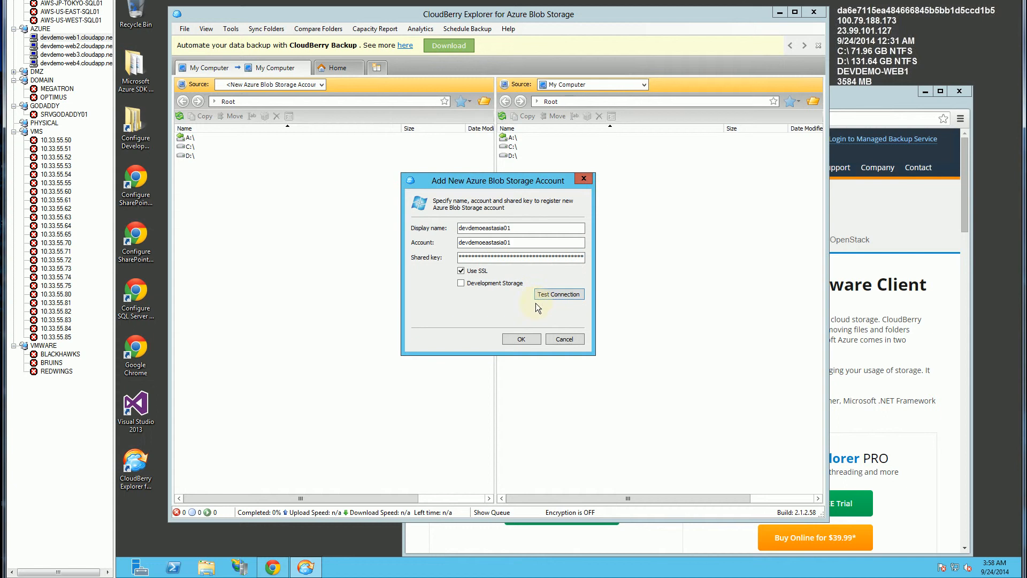
{"action": "left_click", "coordinate": [518, 338]}
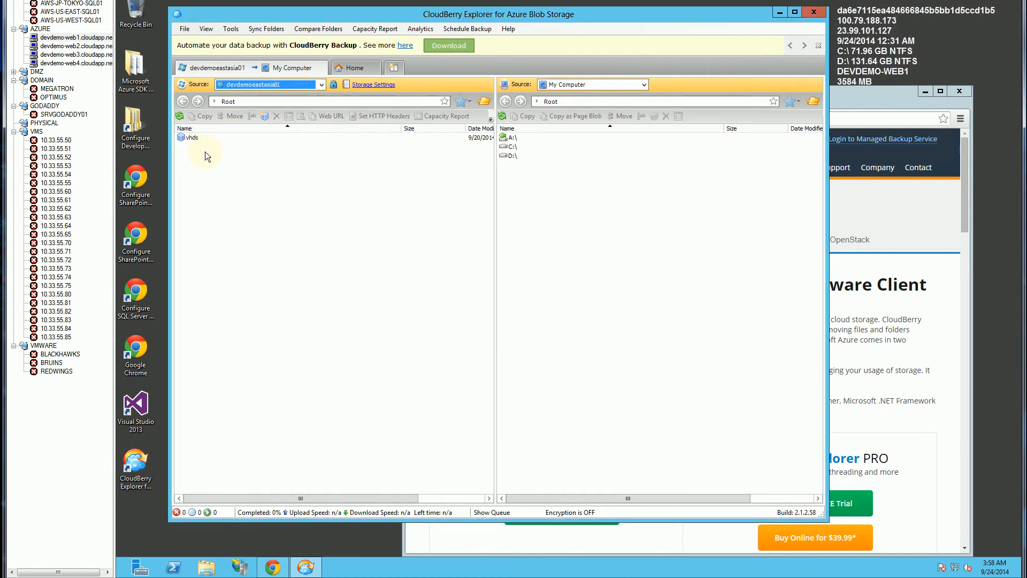
{"action": "left_click", "coordinate": [188, 138]}
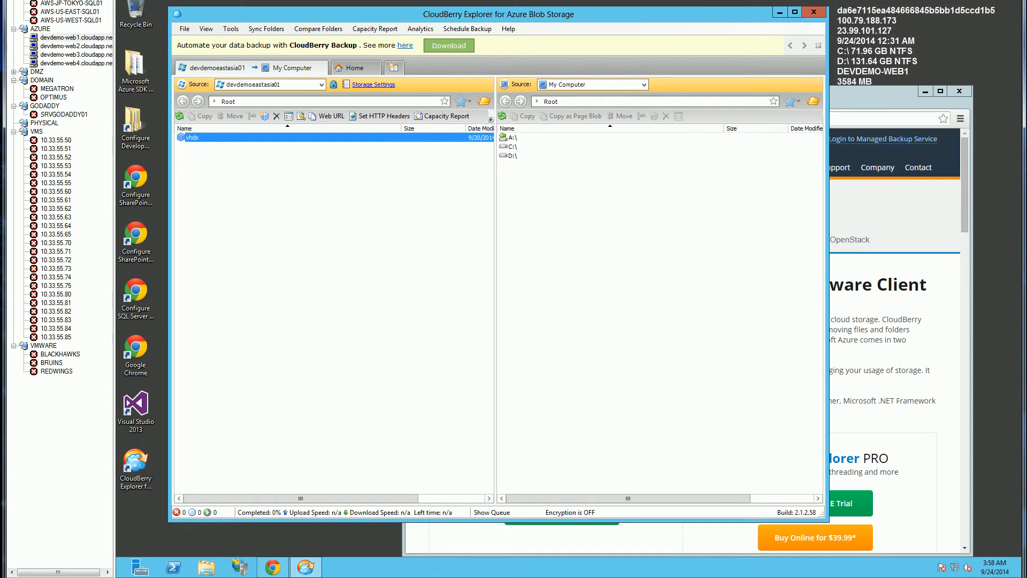
Open the vhds container of devdemoeastasia01 in the Azure portal and widen the name column to fit the file names
{"action": "left_click", "coordinate": [512, 577]}
{"action": "left_click", "coordinate": [569, 553]}
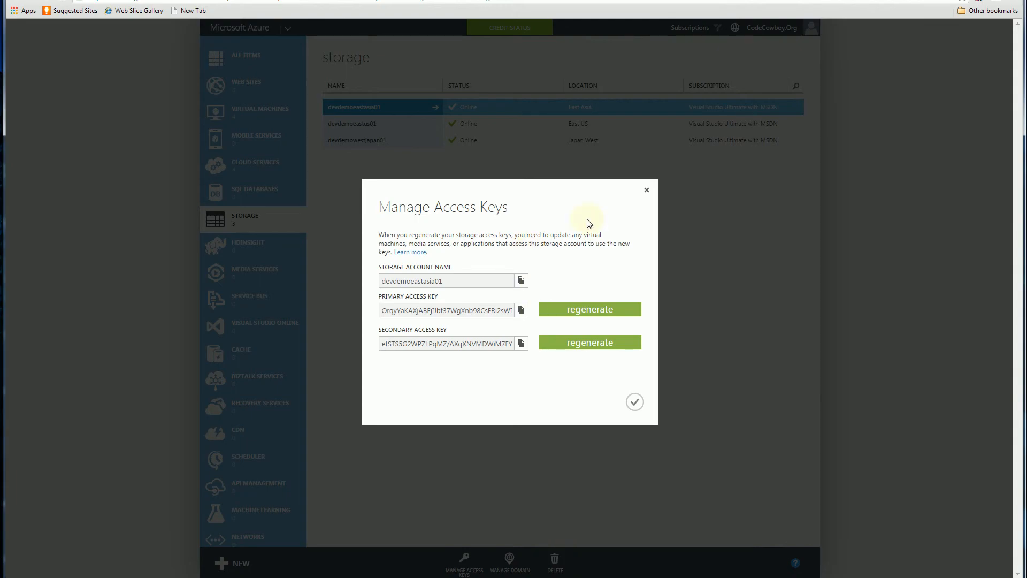
{"action": "left_click", "coordinate": [647, 191]}
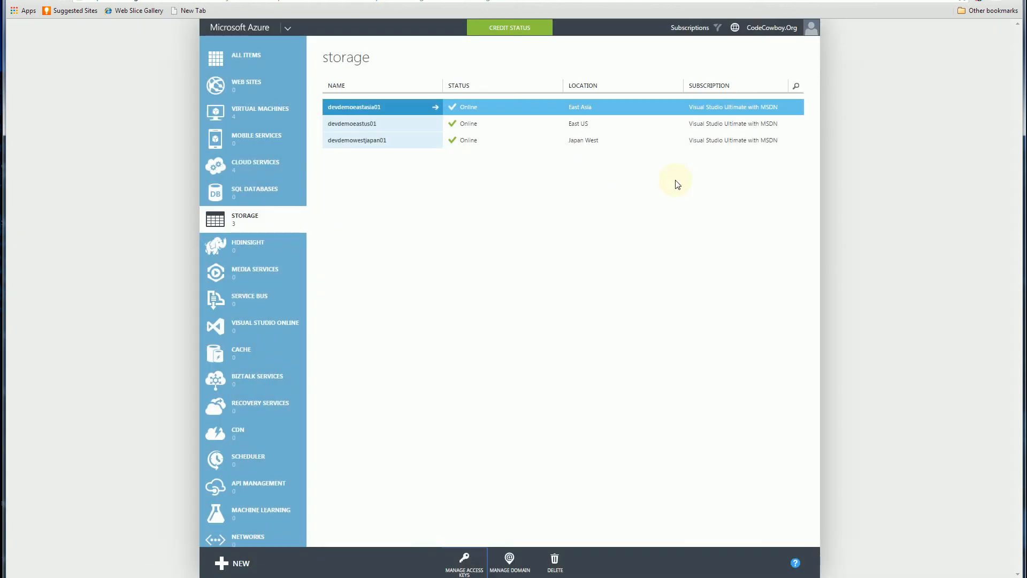
{"action": "left_click", "coordinate": [353, 109]}
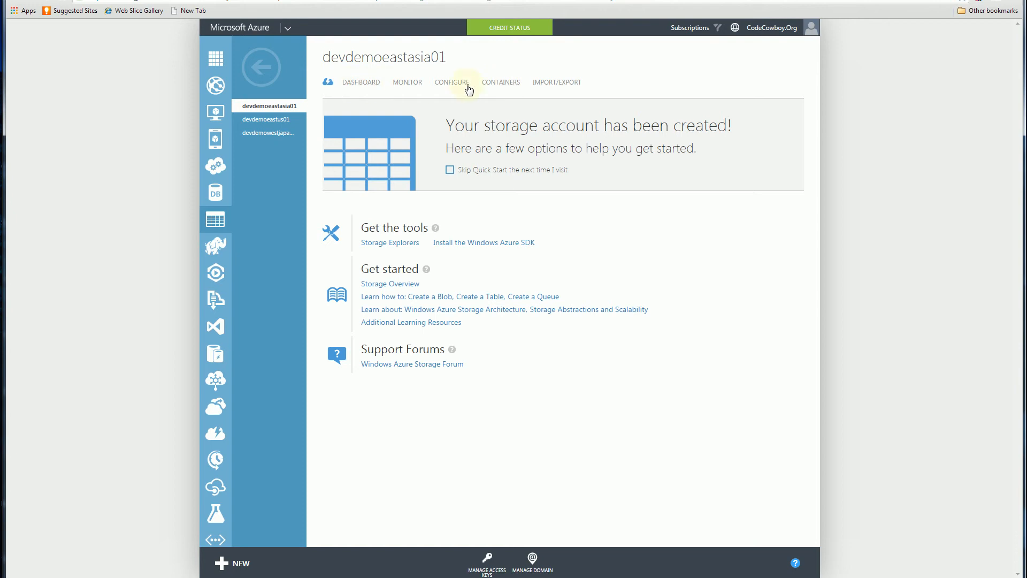
{"action": "left_click", "coordinate": [499, 87]}
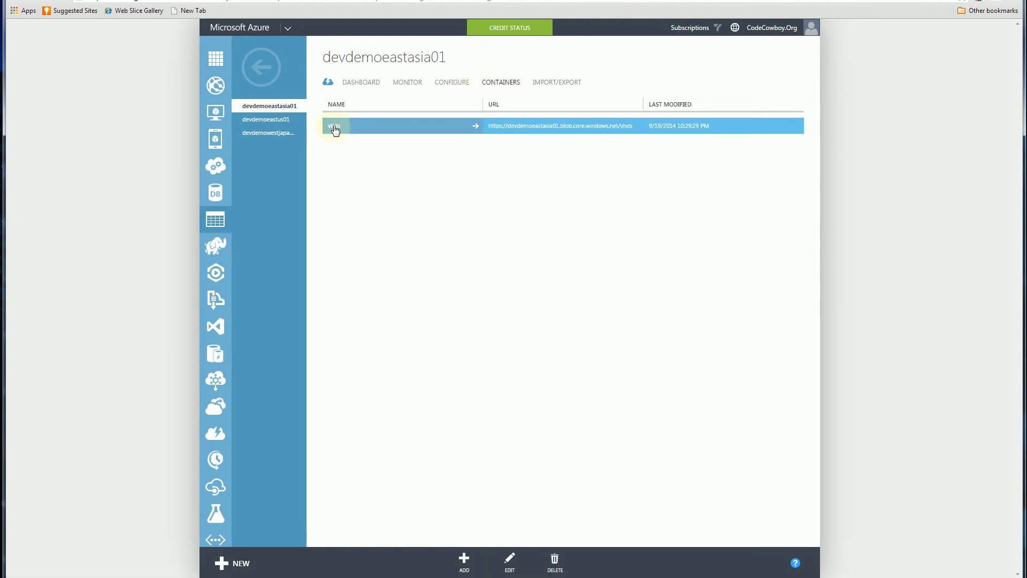
{"action": "left_click", "coordinate": [334, 128]}
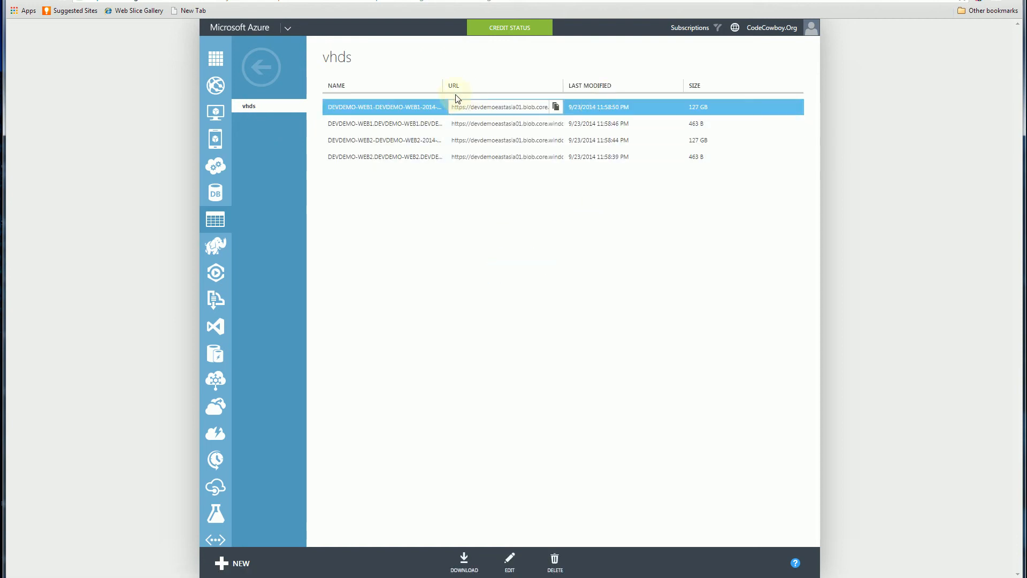
{"action": "double_click", "coordinate": [442, 85]}
{"action": "mouse_move", "coordinate": [498, 89]}
{"action": "left_mouse_down"}
{"action": "mouse_move", "coordinate": [521, 85]}
{"action": "mouse_move", "coordinate": [470, 84]}
{"action": "mouse_move", "coordinate": [517, 85]}
{"action": "left_mouse_up"}
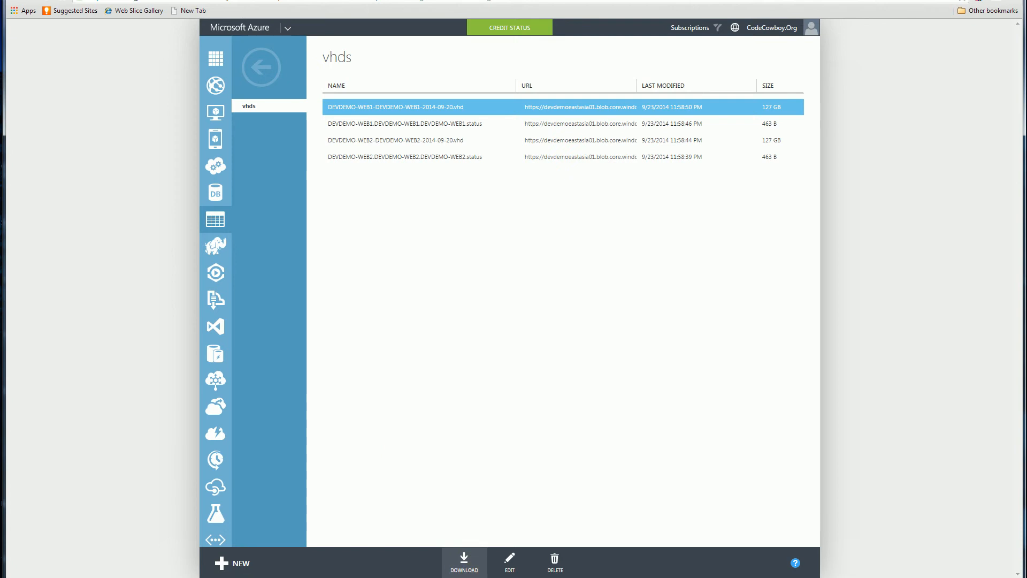
Switch back to CloudBerry Explorer, open the vhds container, and select the local C:\ drive in the My Computer pane
{"action": "left_click", "coordinate": [213, 576]}
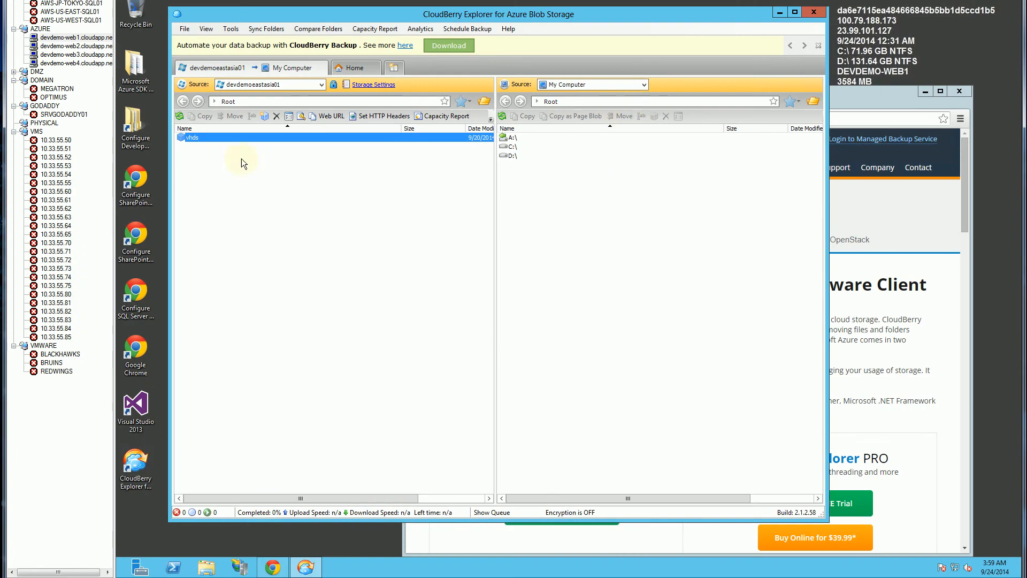
{"action": "double_click", "coordinate": [205, 137]}
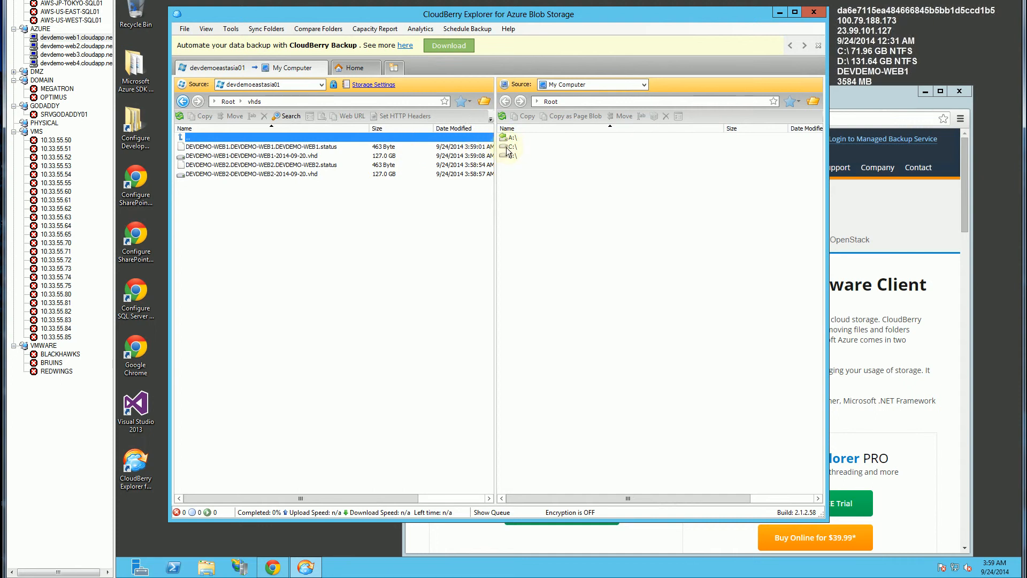
{"action": "left_click", "coordinate": [528, 149]}
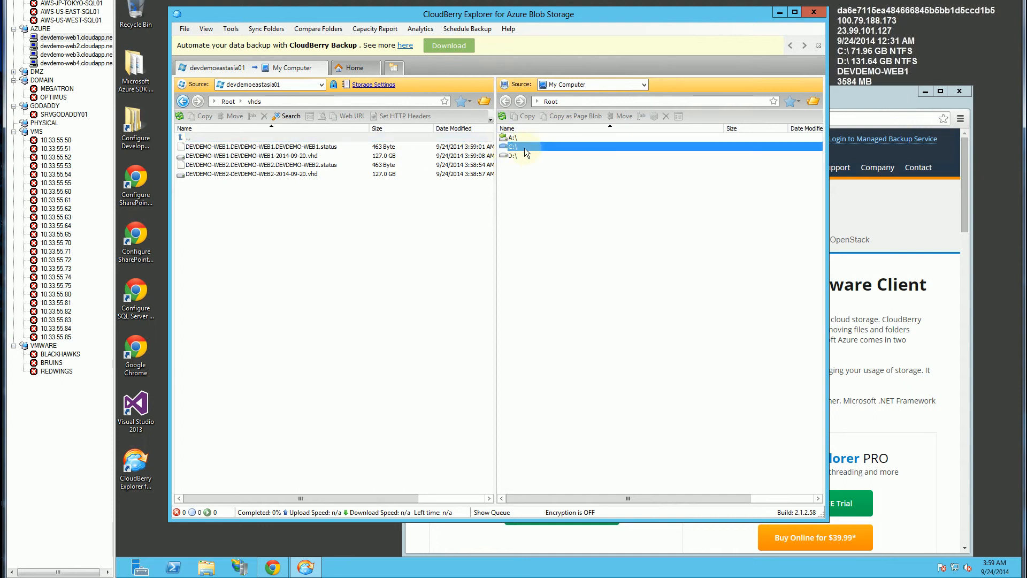
Browse the contents of the local C:\ drive and return to the list of drives
{"action": "double_click", "coordinate": [524, 148]}
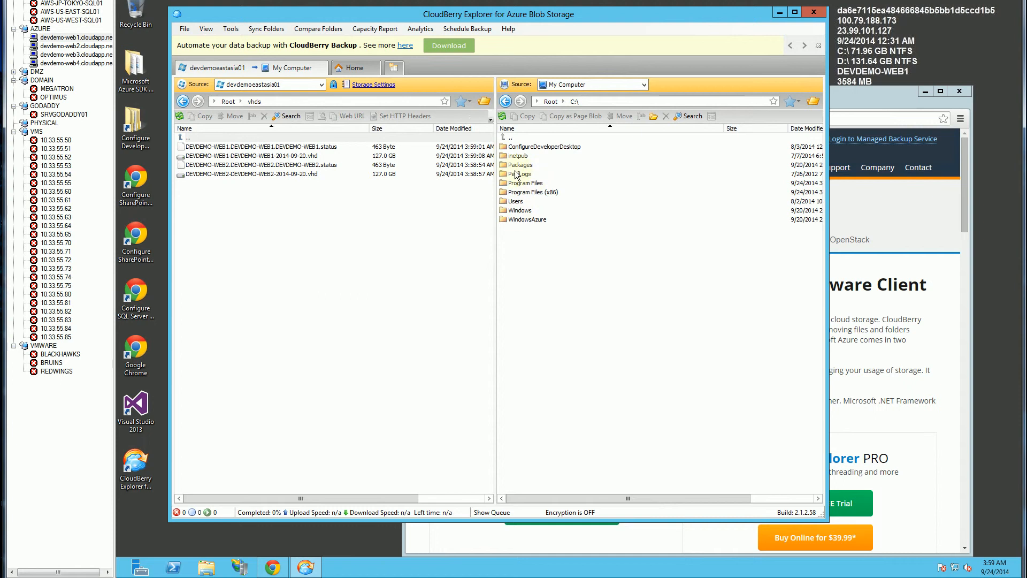
{"action": "left_click", "coordinate": [511, 136]}
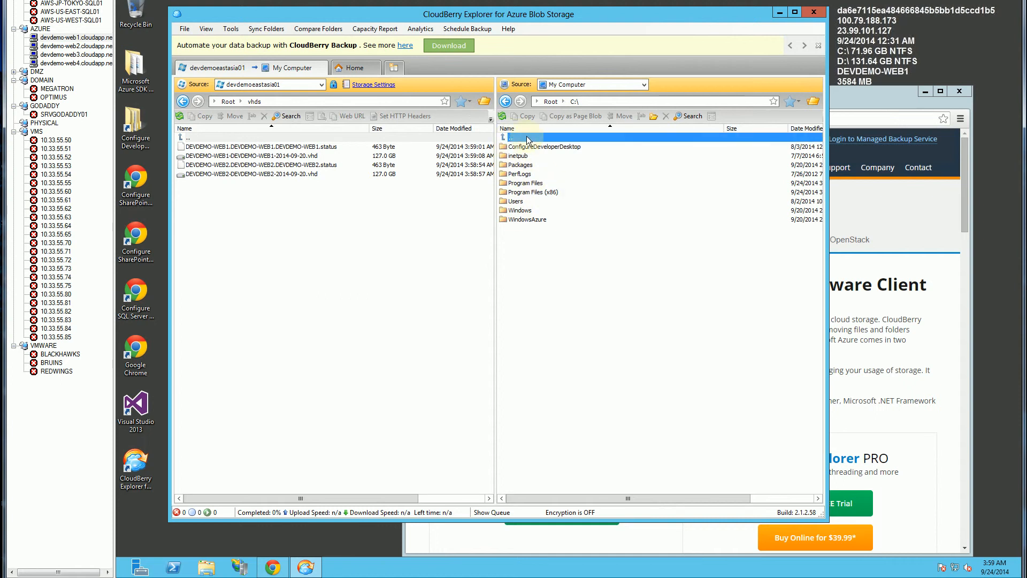
{"action": "double_click", "coordinate": [583, 136]}
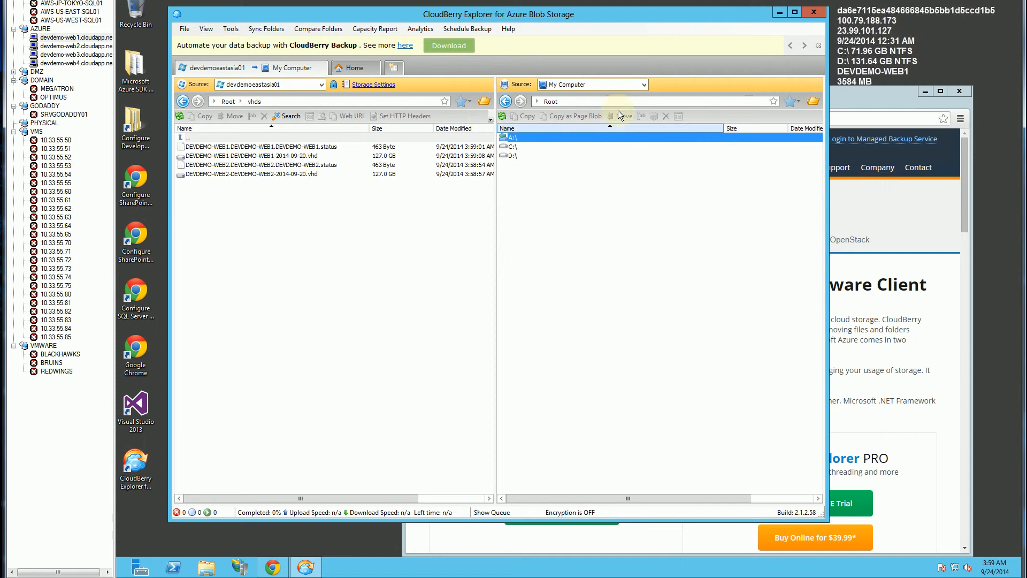
Start a new Azure Blob Storage account in place of the local drives, and open devdemoeastus01's access keys in the Azure portal
{"action": "left_click", "coordinate": [645, 84]}
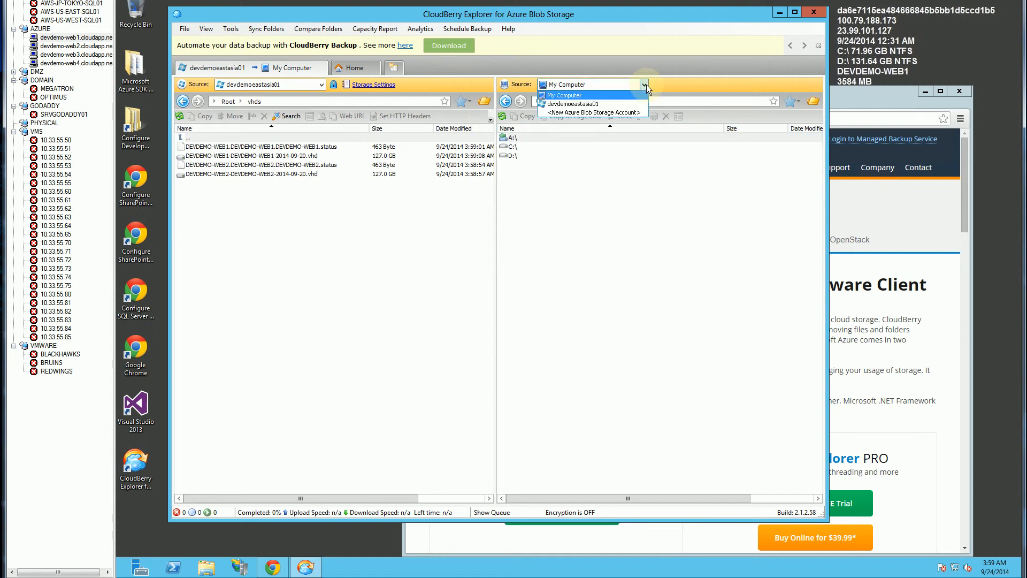
{"action": "left_click", "coordinate": [573, 114]}
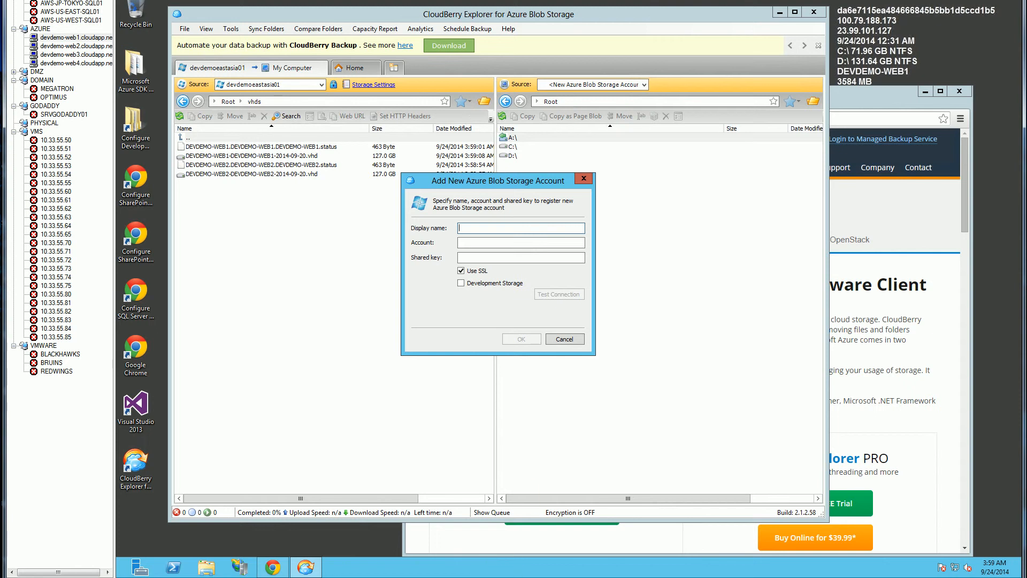
{"action": "mouse_move", "coordinate": [512, 577]}
{"action": "left_click", "coordinate": [576, 541]}
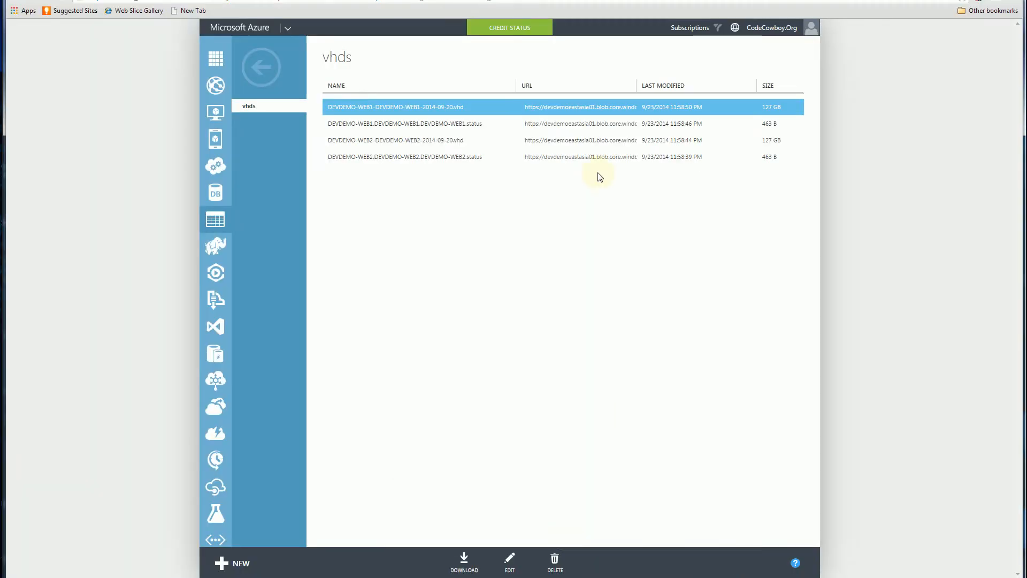
{"action": "left_click", "coordinate": [259, 69]}
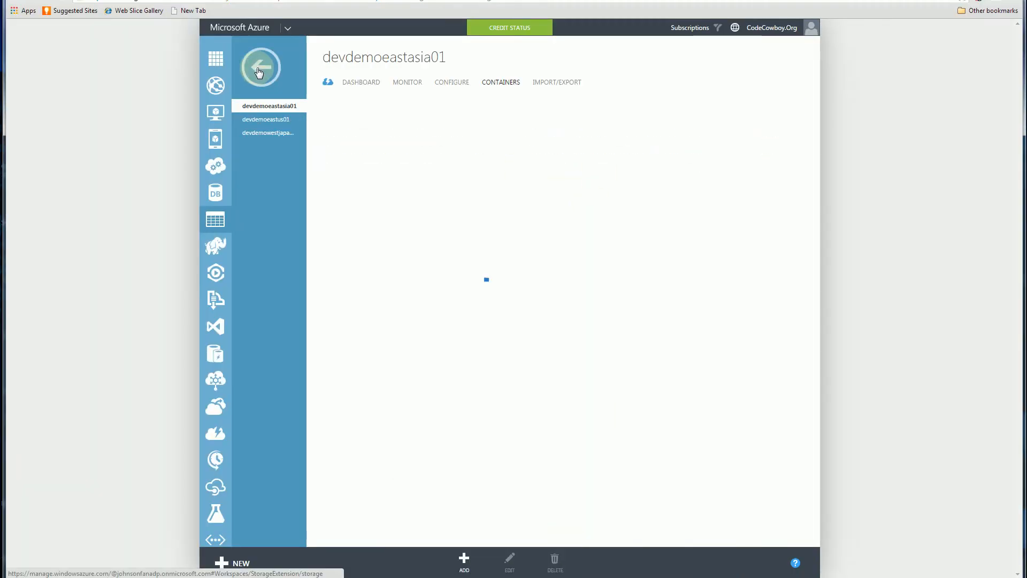
{"action": "left_click", "coordinate": [257, 68]}
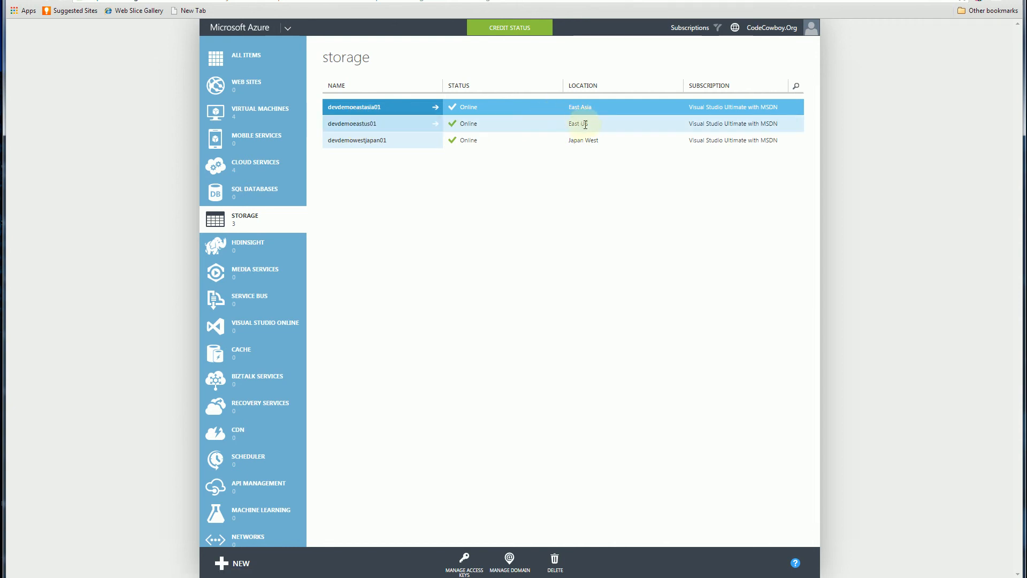
{"action": "left_click", "coordinate": [368, 125]}
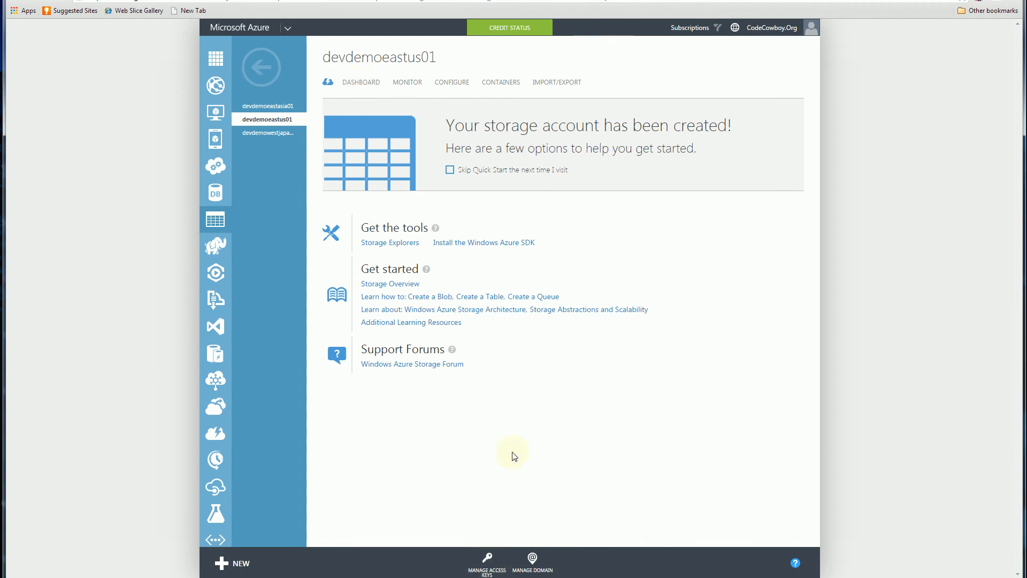
{"action": "left_click", "coordinate": [487, 564]}
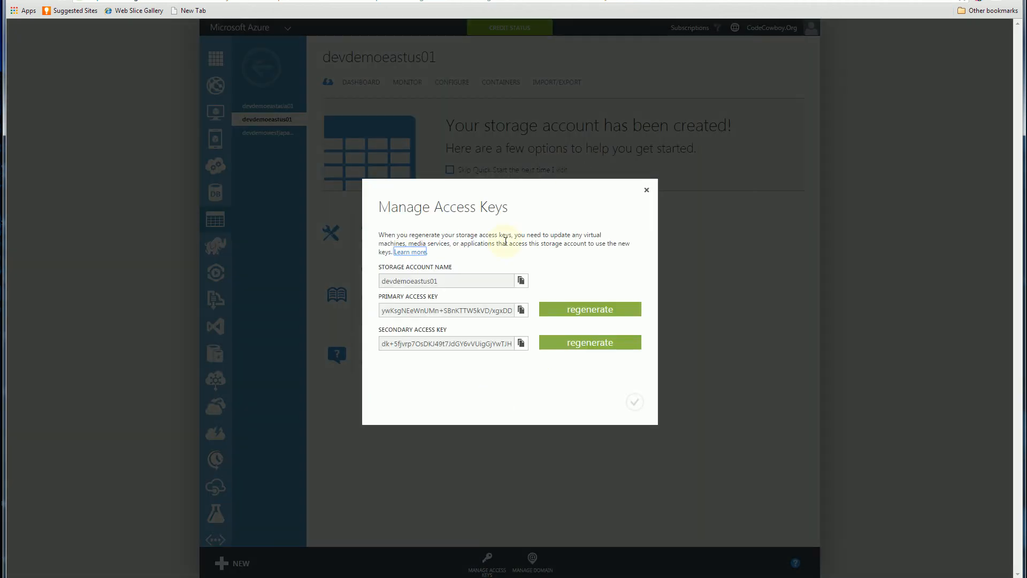
Copy the devdemoeastus01 storage account name and paste it as the display name and account of the new CloudBerry account
{"action": "left_click", "coordinate": [520, 280]}
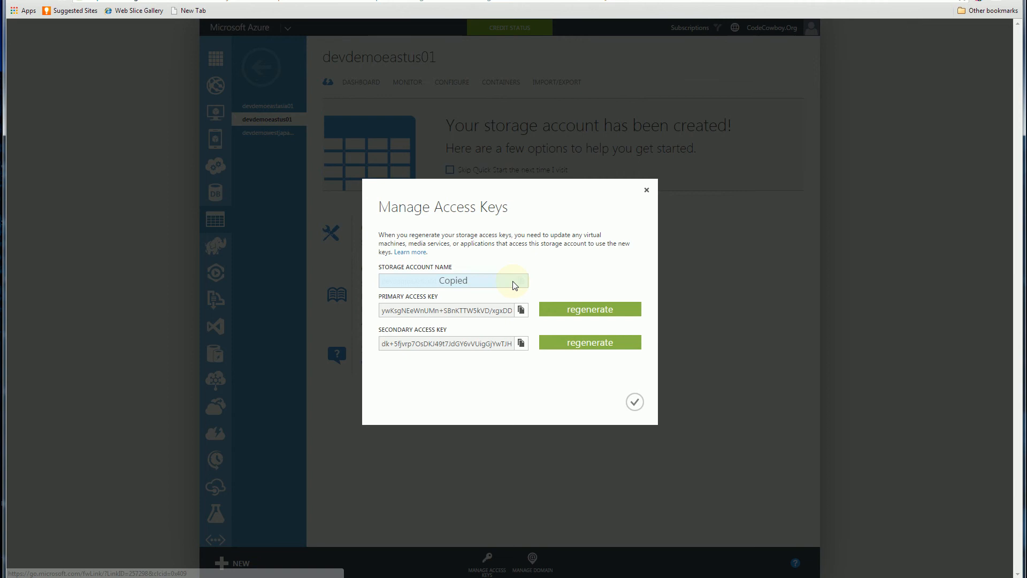
{"action": "mouse_move", "coordinate": [507, 576]}
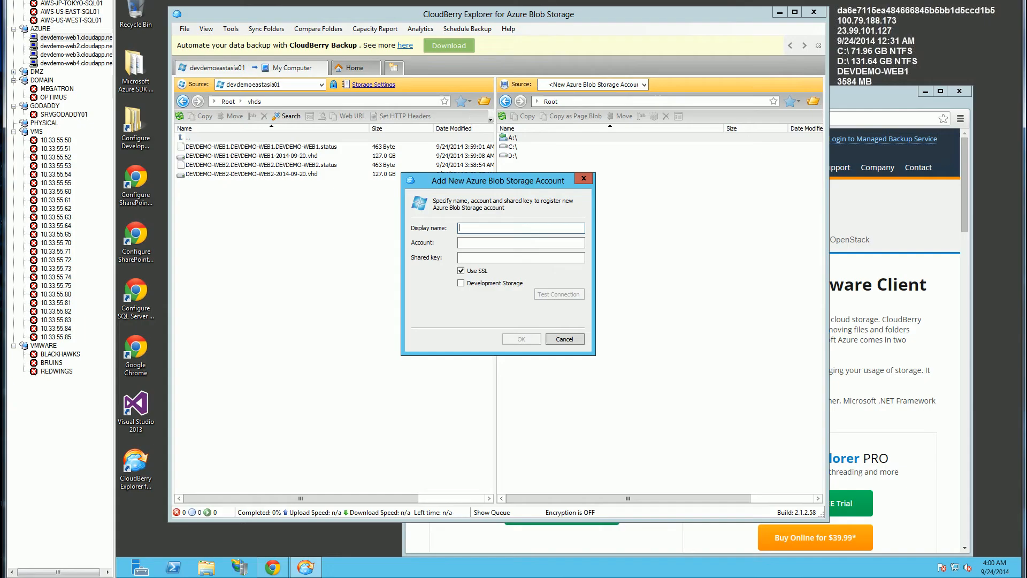
{"action": "key", "text": "ctrl+v"}
{"action": "left_click", "coordinate": [475, 243]}
{"action": "key", "text": "ctrl+v"}
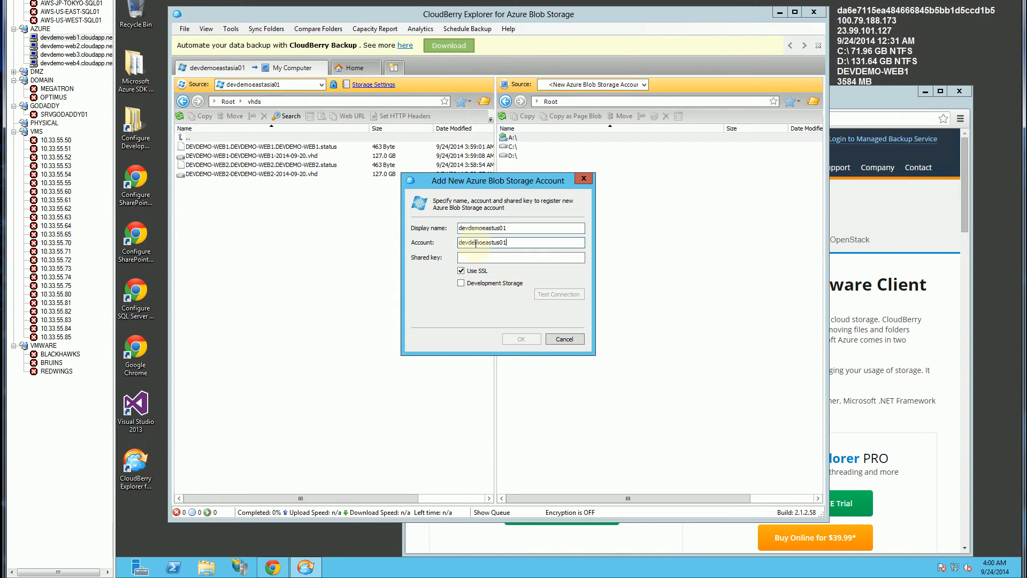
Copy devdemoeastus01's primary access key from the Azure portal and paste it as the shared key of the new CloudBerry account
{"action": "mouse_move", "coordinate": [579, 541]}
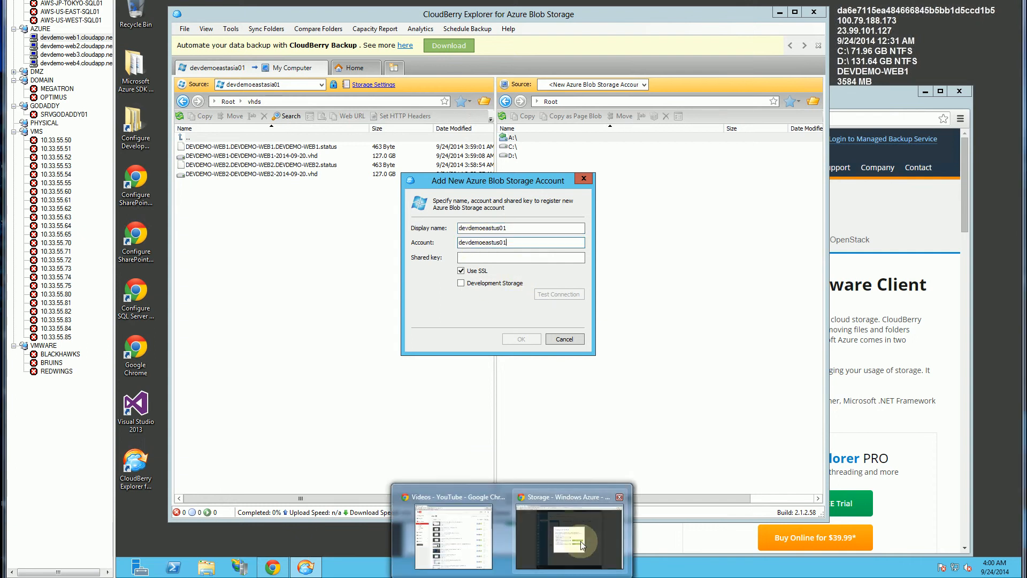
{"action": "left_click", "coordinate": [602, 562]}
{"action": "left_click", "coordinate": [521, 310]}
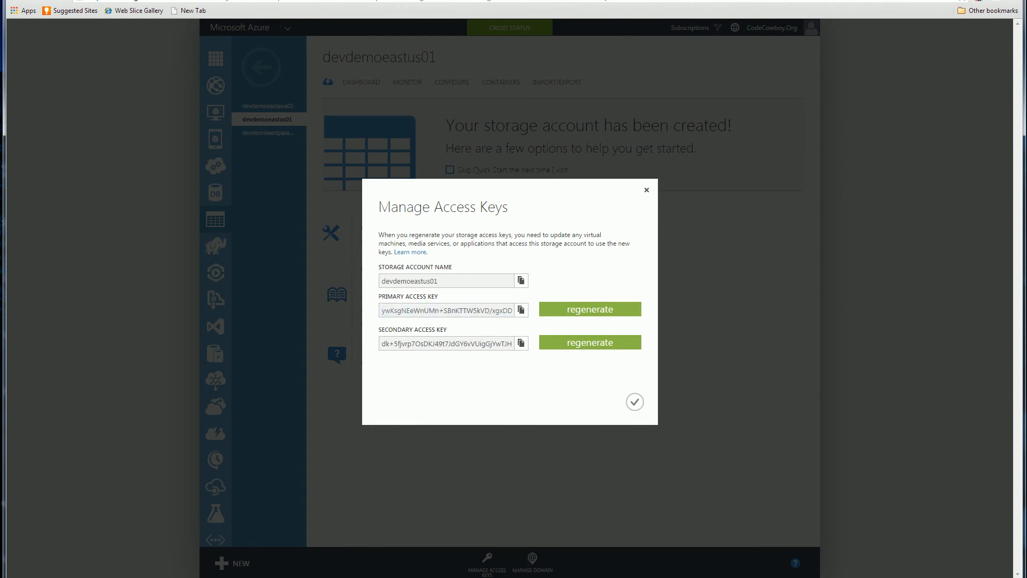
{"action": "key", "text": "alt+Tab"}
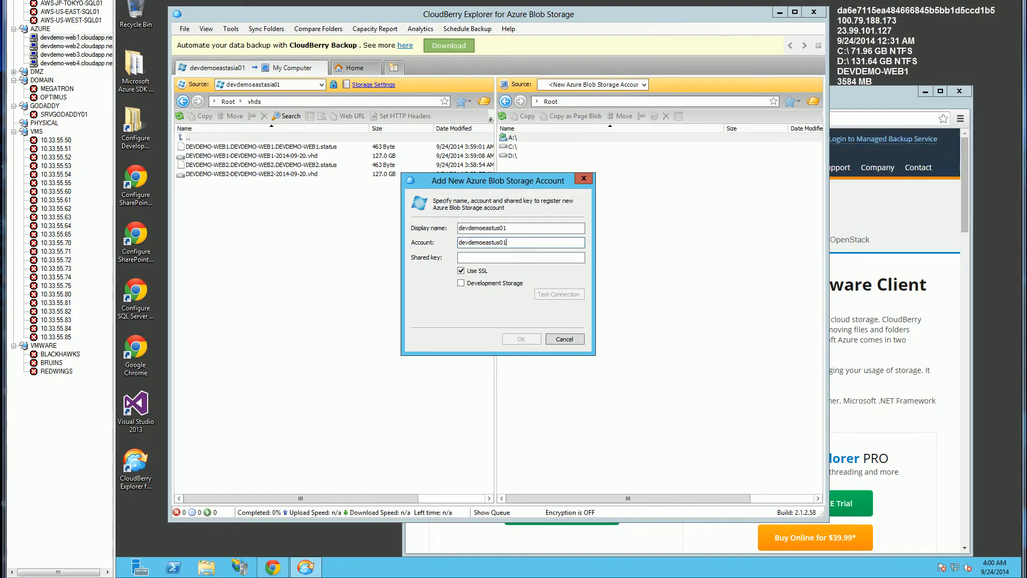
{"action": "left_click", "coordinate": [468, 259]}
{"action": "key", "text": "ctrl+v"}
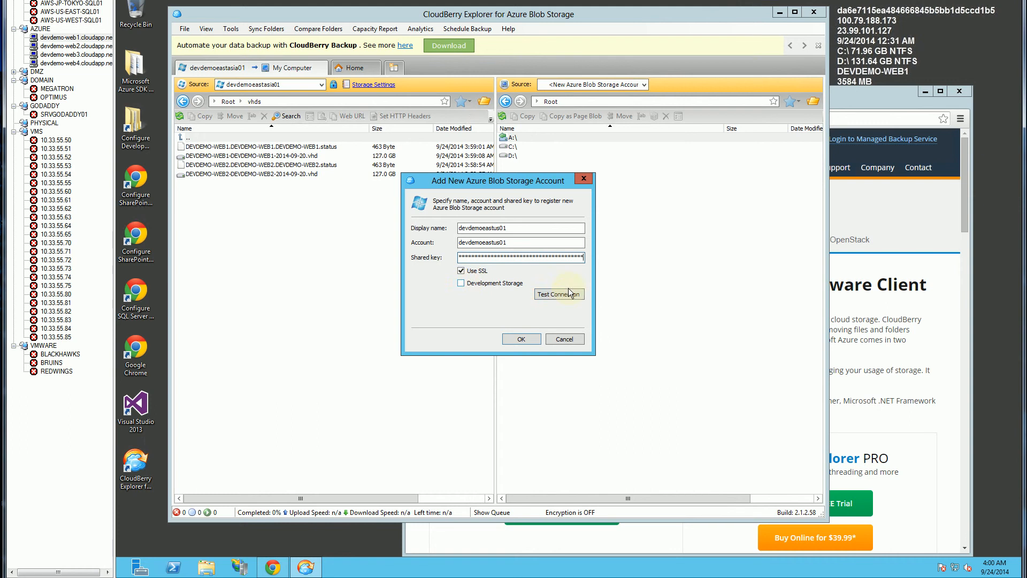
Test the connection of the devdemoeastus01 account and save the account
{"action": "left_click", "coordinate": [565, 294]}
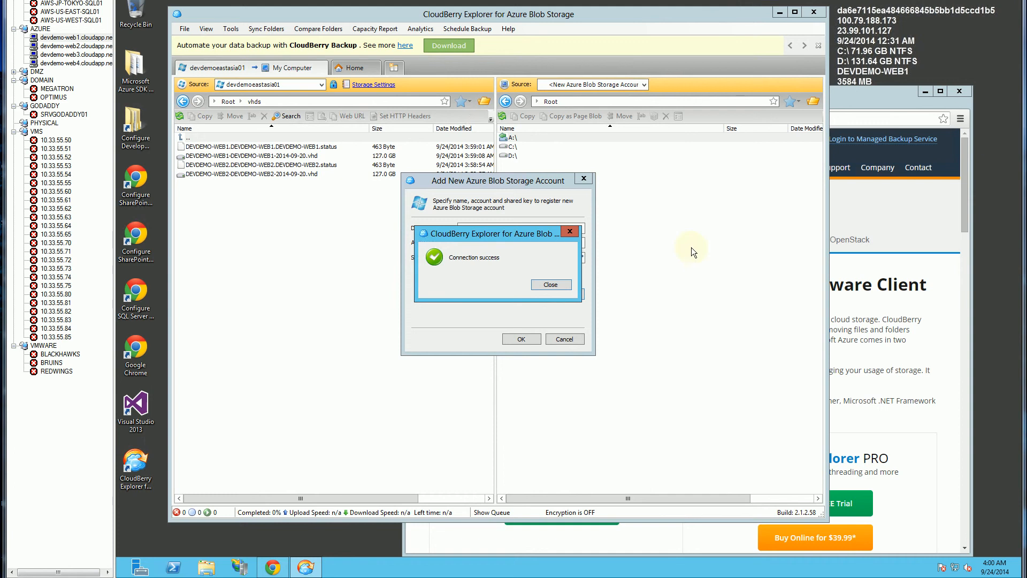
{"action": "left_click", "coordinate": [541, 284]}
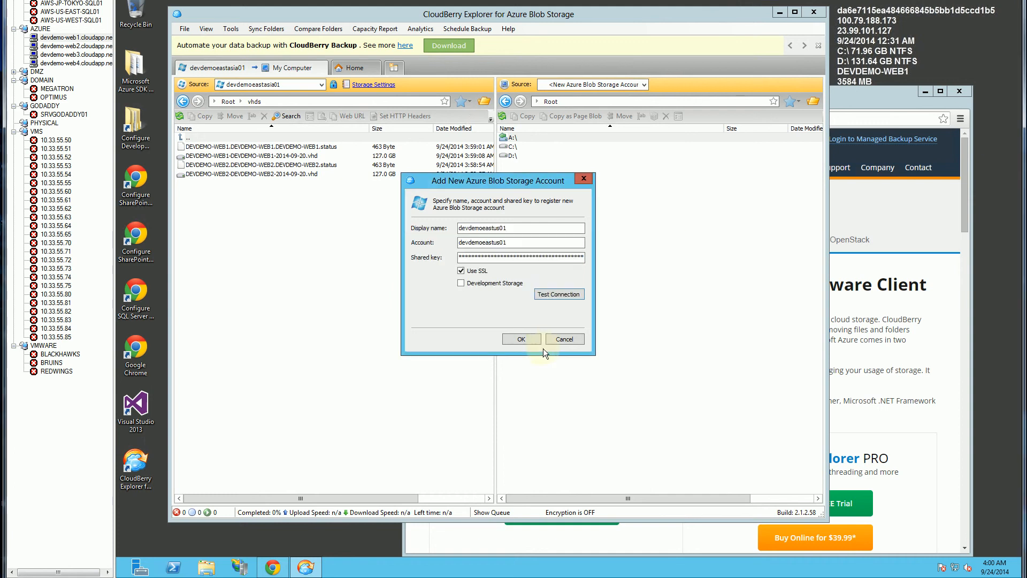
{"action": "left_click", "coordinate": [521, 339]}
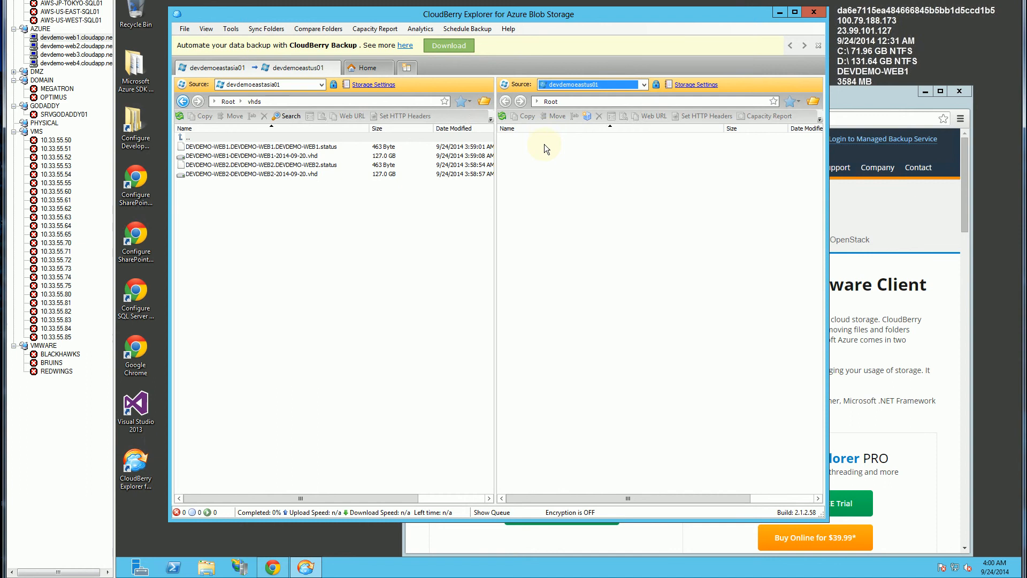
{"action": "left_click", "coordinate": [567, 148]}
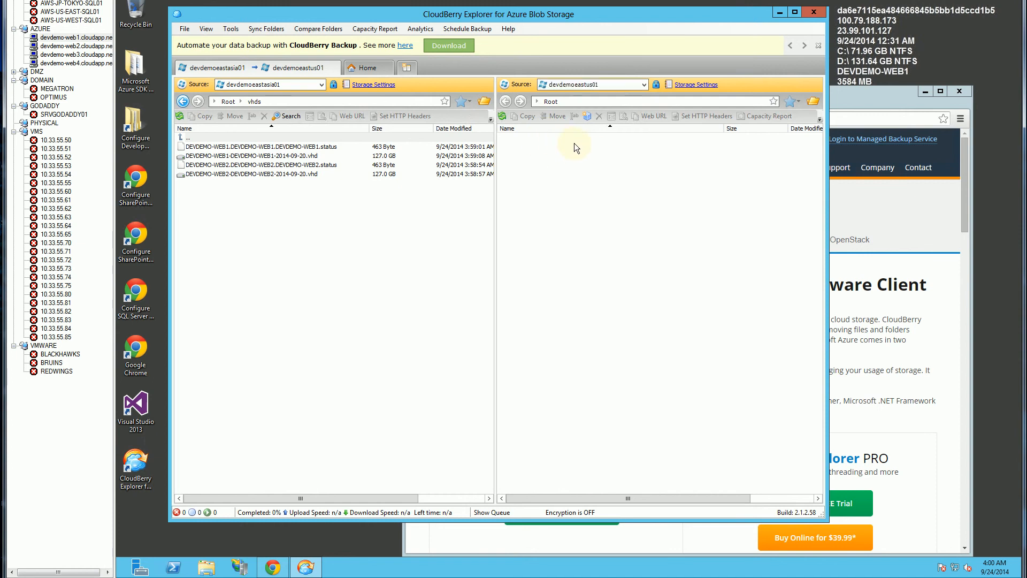
Create a container named temp with full public read access in the devdemoeastus01 account
{"action": "left_click", "coordinate": [586, 116]}
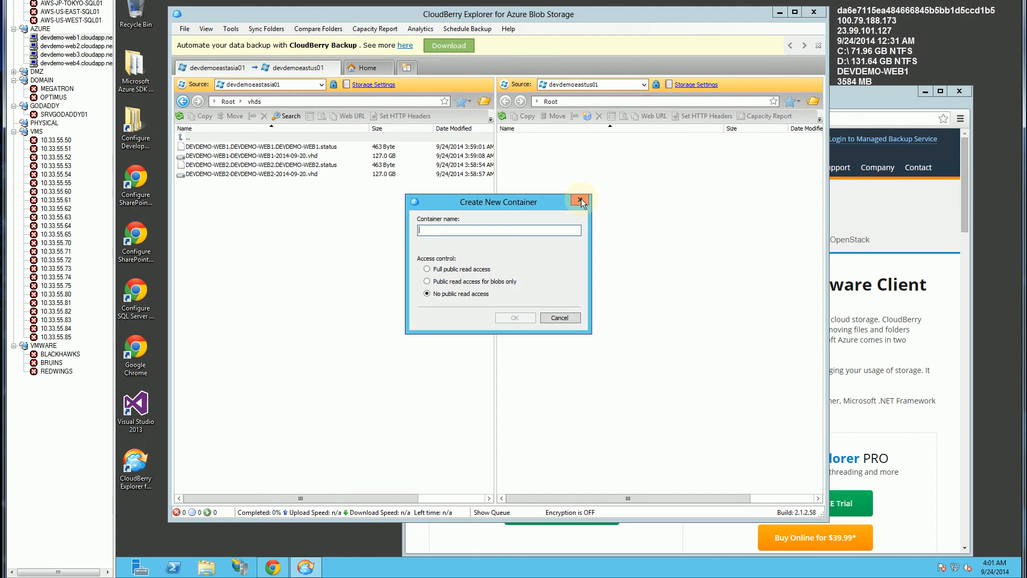
{"action": "type", "text": "Temp"}
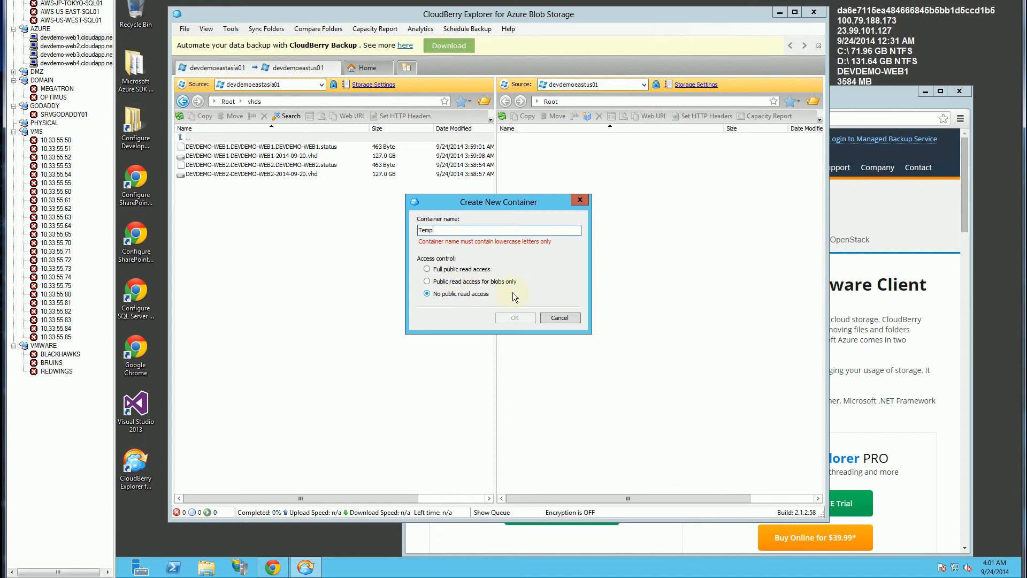
{"action": "left_click", "coordinate": [435, 272]}
{"action": "left_click_drag", "start_coordinate": [439, 229], "coordinate": [390, 231]}
{"action": "type", "text": "temp"}
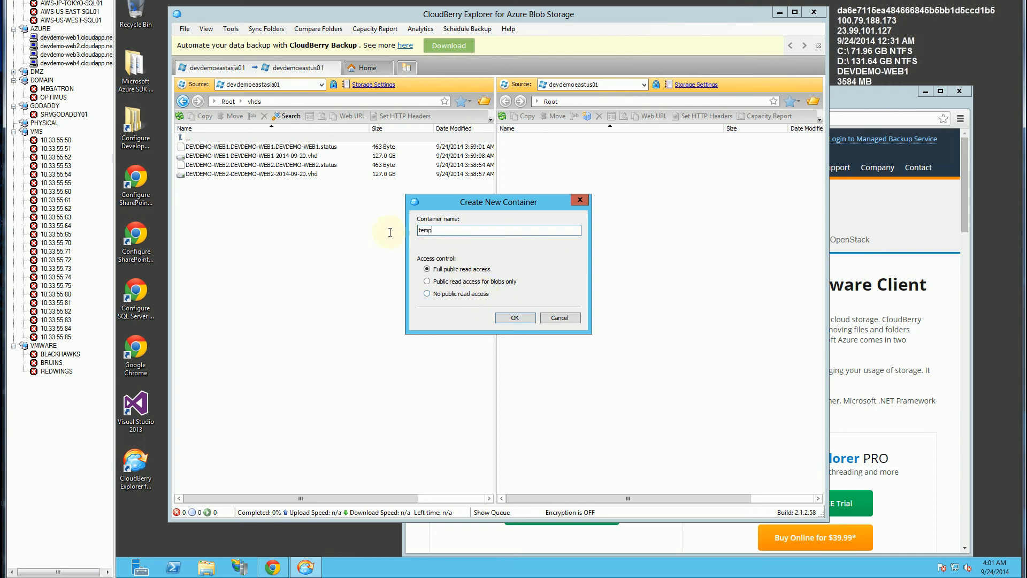
{"action": "left_click", "coordinate": [512, 318]}
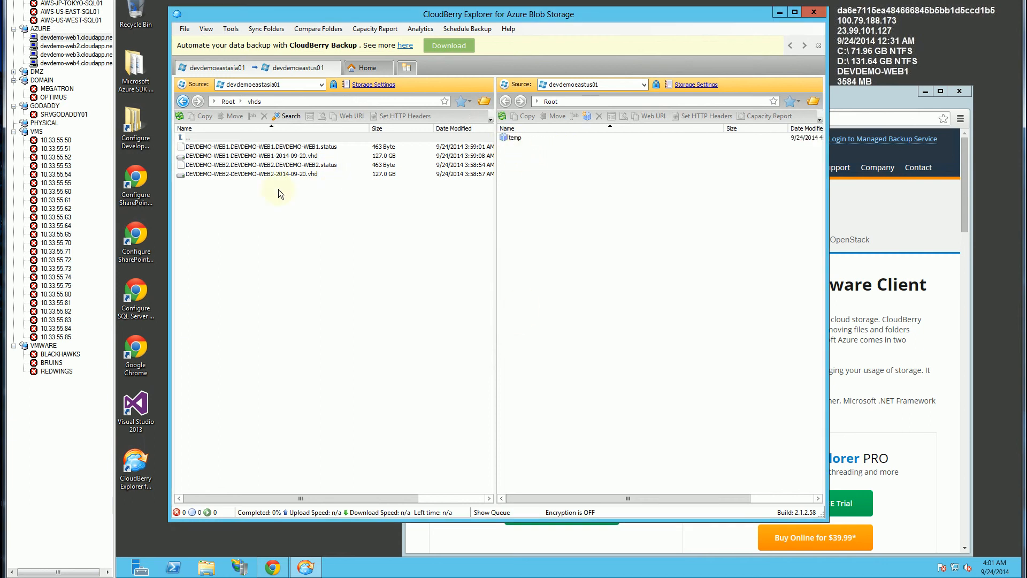
Change the devdemoeastasia01 pane's source to My Computer and open the folder C:\inetpub\wwwroot
{"action": "left_click", "coordinate": [320, 85]}
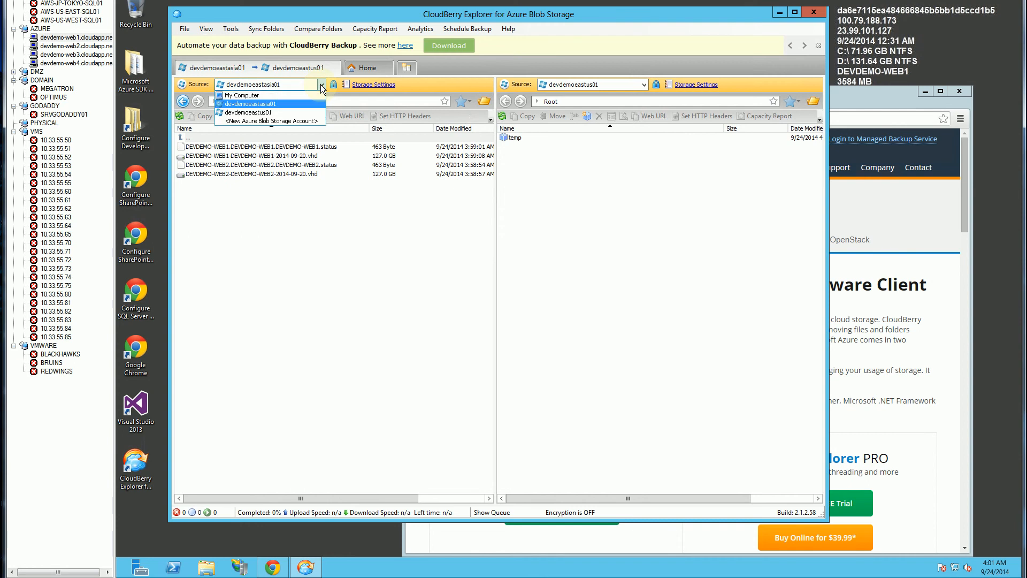
{"action": "left_click", "coordinate": [268, 96]}
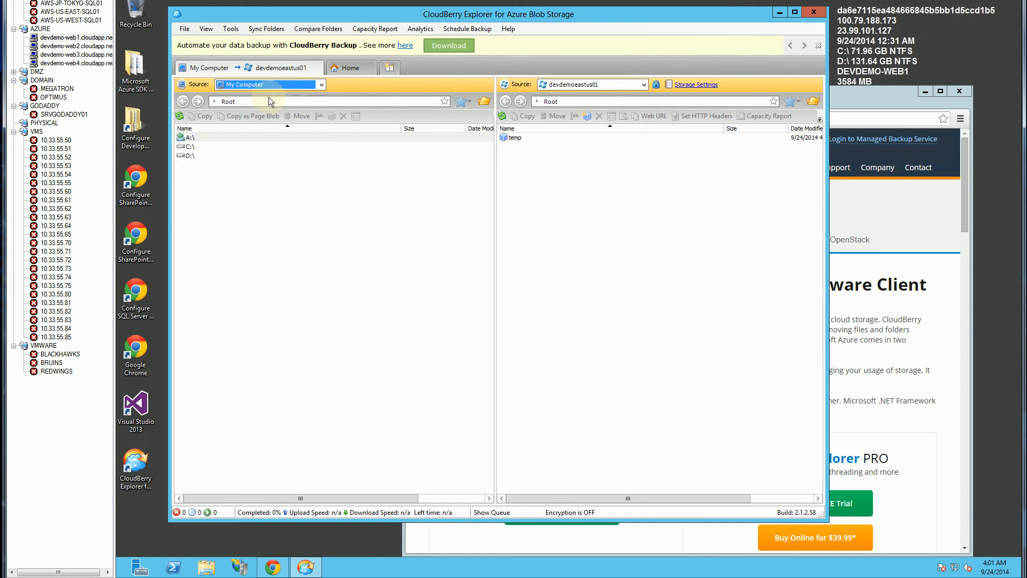
{"action": "left_click", "coordinate": [189, 146]}
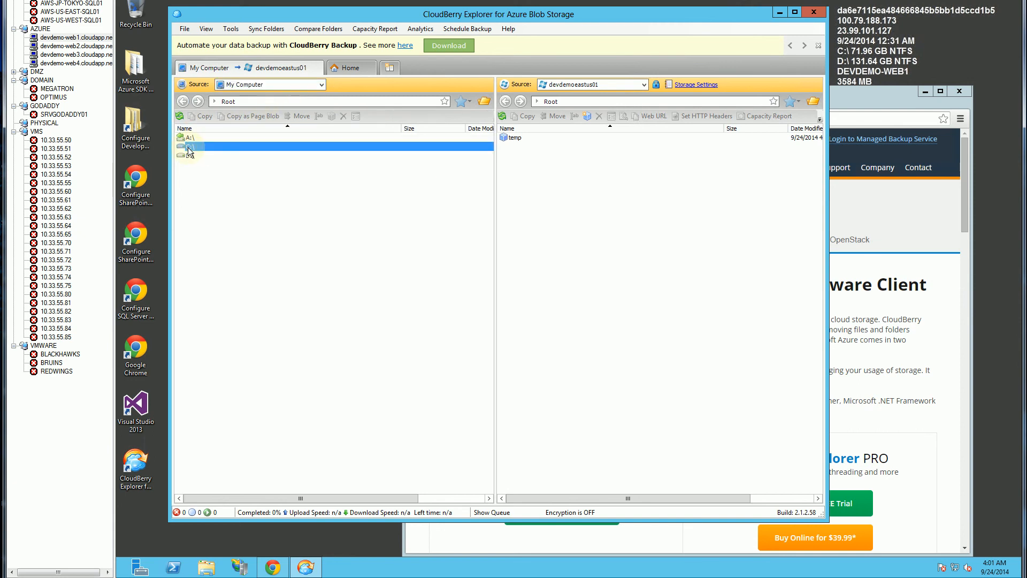
{"action": "double_click", "coordinate": [188, 147]}
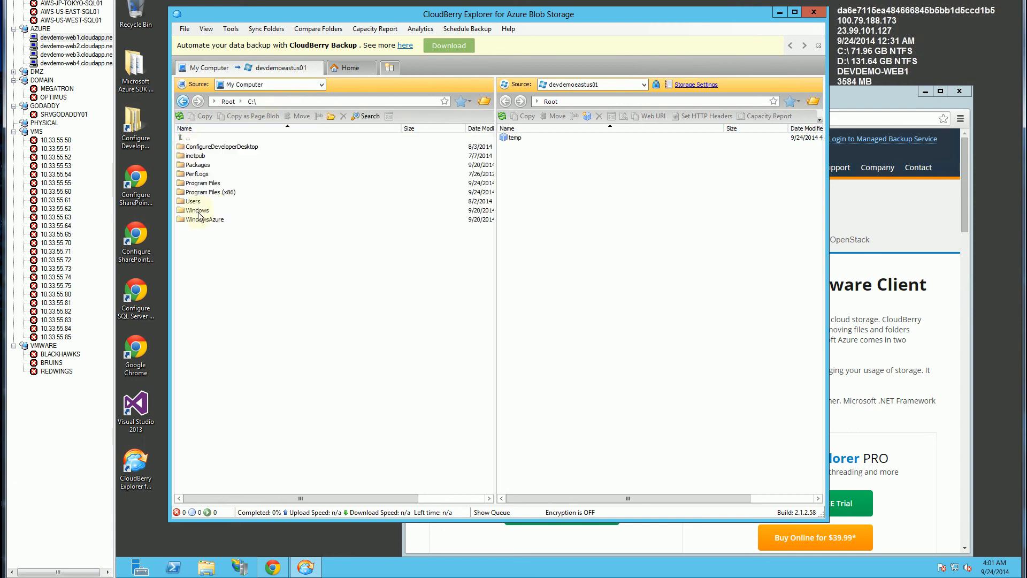
{"action": "left_click", "coordinate": [195, 157]}
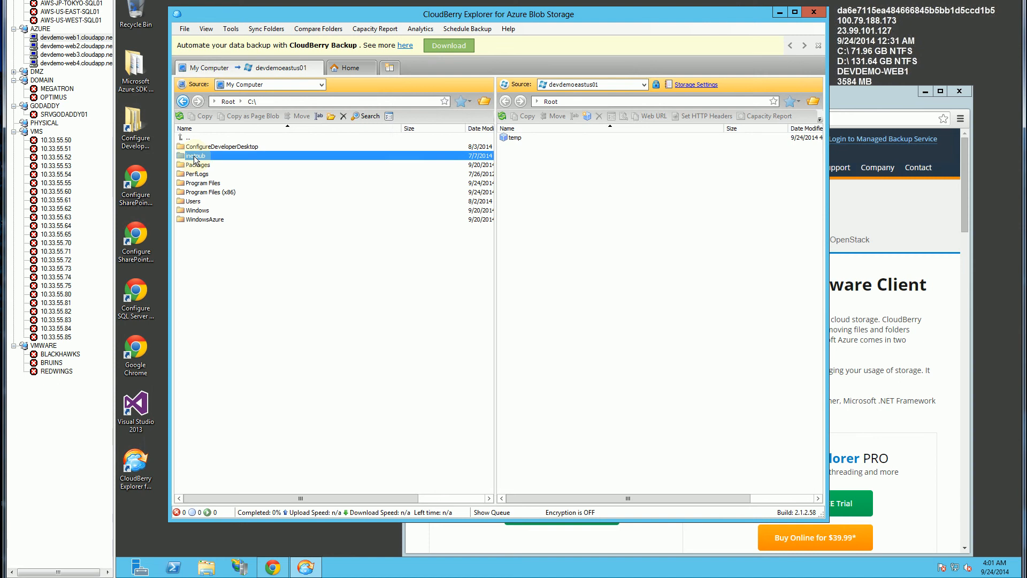
{"action": "double_click", "coordinate": [195, 156]}
{"action": "double_click", "coordinate": [198, 192]}
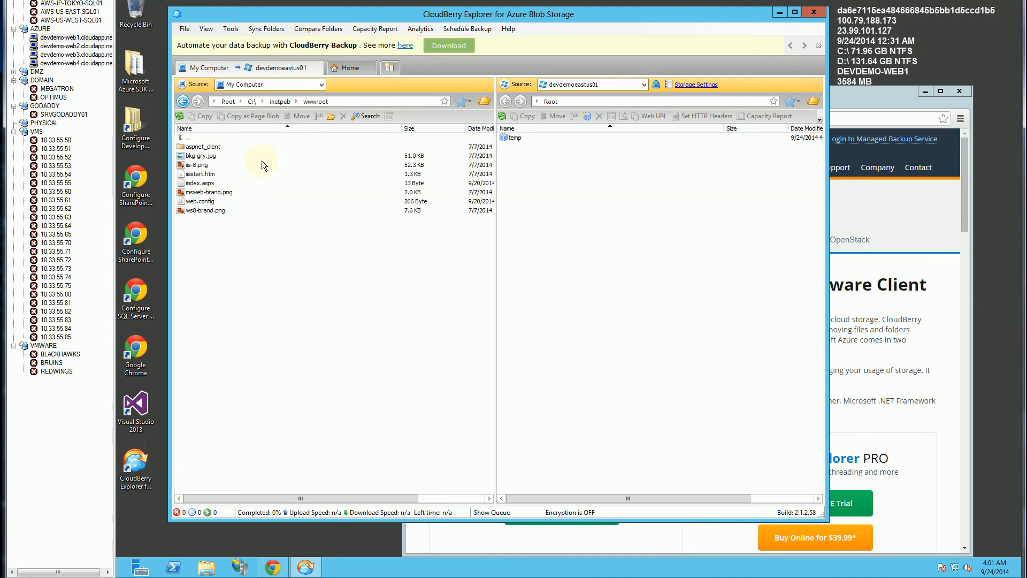
Open the temp container of devdemoeastus01 and copy the local file bkg-gry.jpg into it
{"action": "double_click", "coordinate": [511, 138]}
{"action": "right_click", "coordinate": [210, 158]}
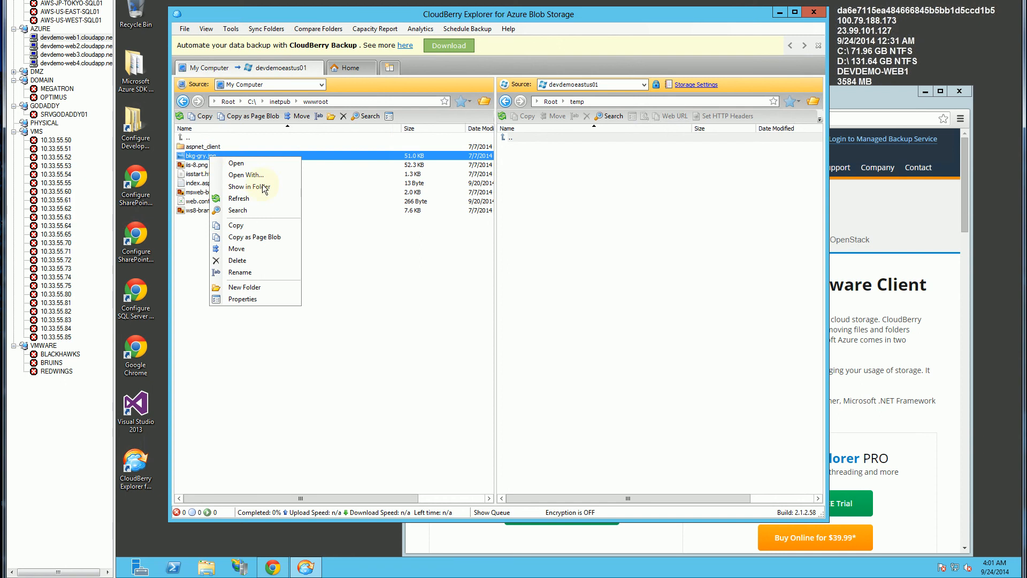
{"action": "left_click", "coordinate": [252, 225]}
{"action": "left_click", "coordinate": [510, 283]}
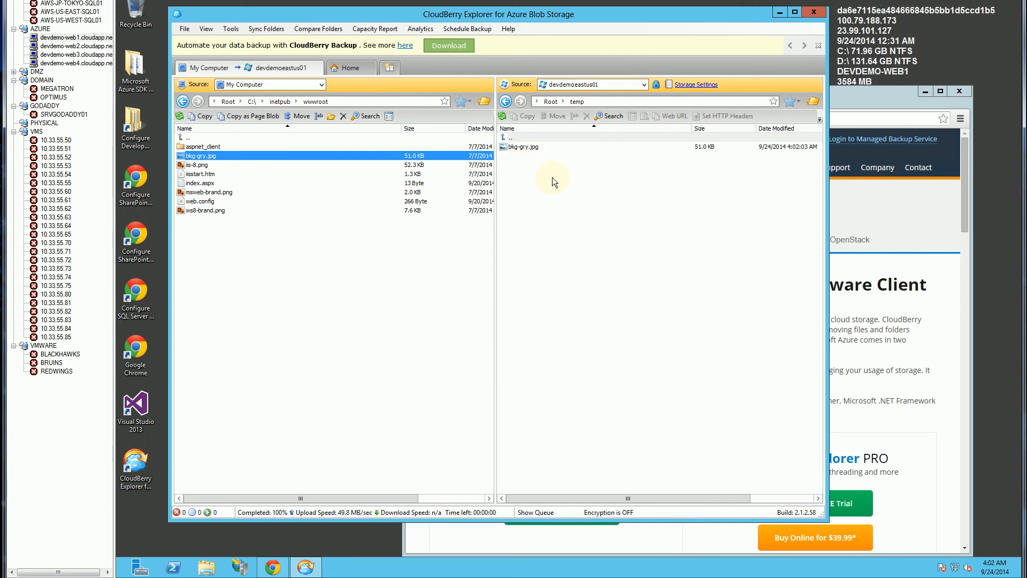
Change the My Computer pane's source to devdemoeastasia01 and open its vhds container
{"action": "left_click", "coordinate": [527, 147]}
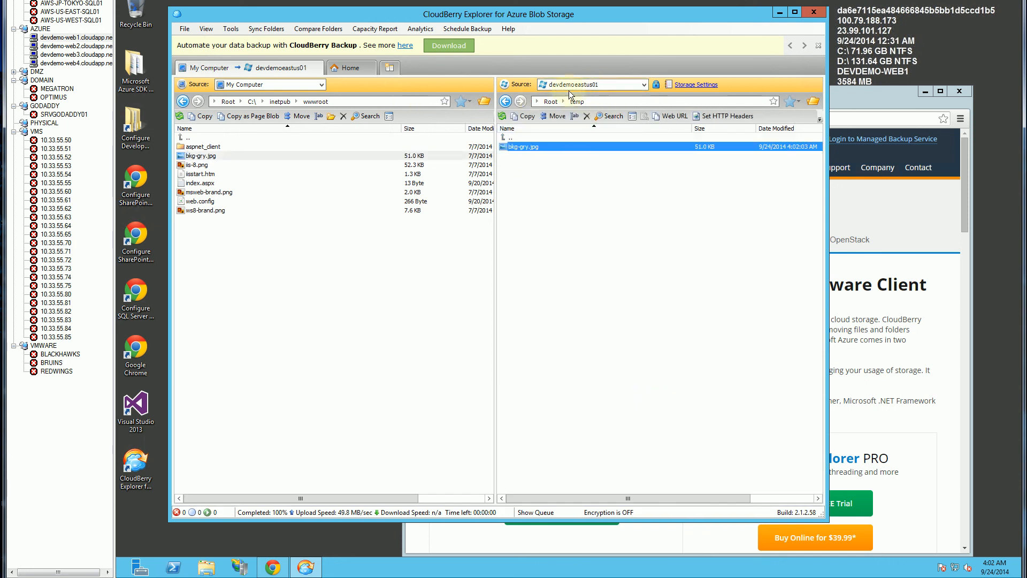
{"action": "left_click", "coordinate": [321, 85]}
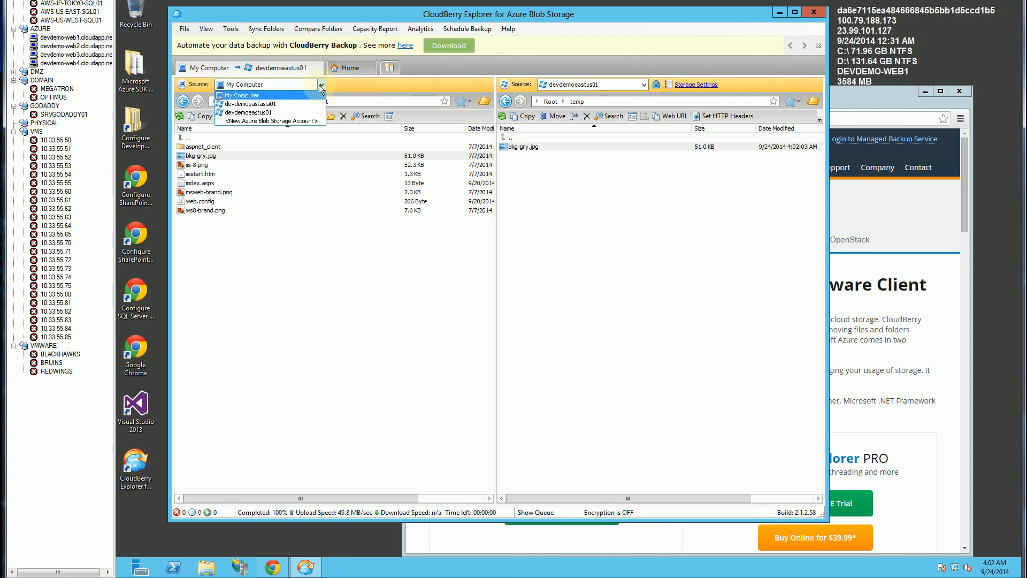
{"action": "left_click", "coordinate": [254, 105]}
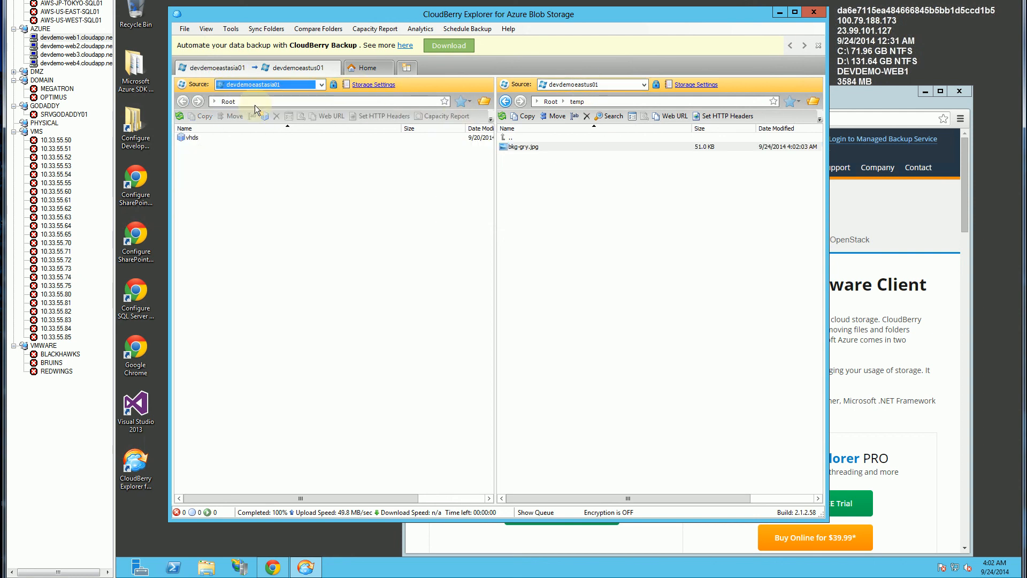
{"action": "double_click", "coordinate": [184, 137]}
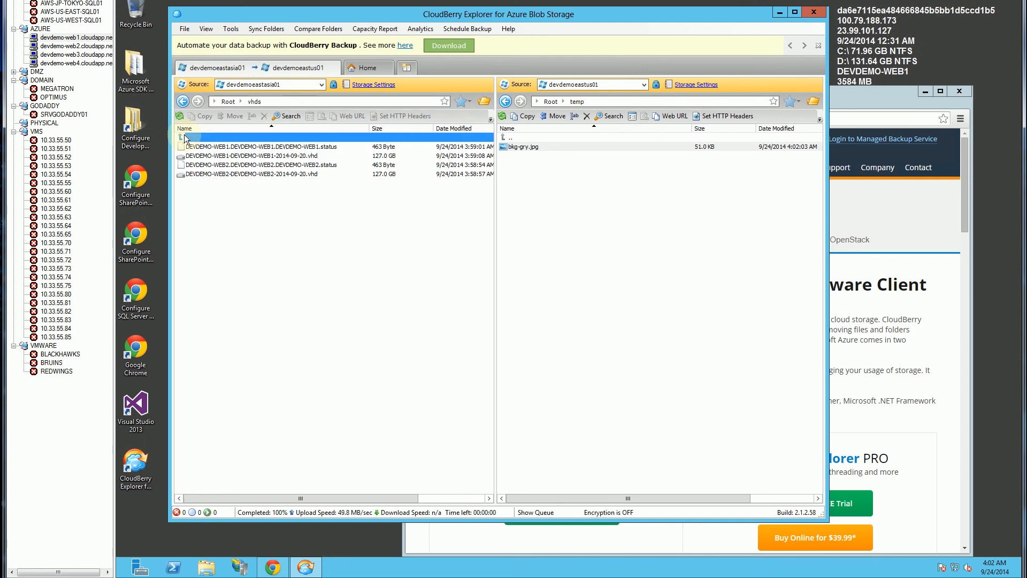
Copy bkg-gry.jpg from the temp container of devdemoeastus01 into the vhds container of devdemoeastasia01
{"action": "right_click", "coordinate": [524, 147]}
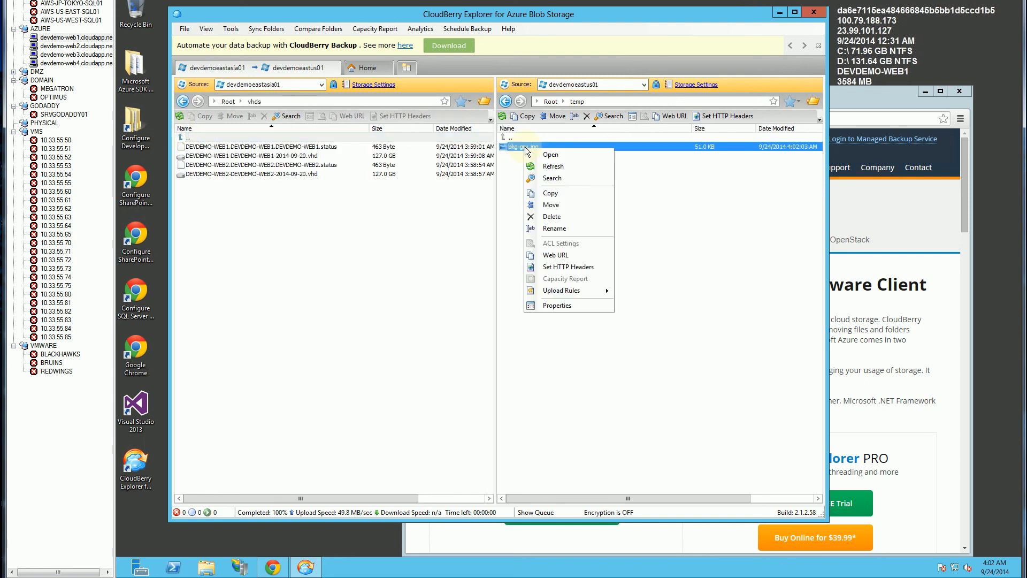
{"action": "left_click", "coordinate": [561, 194]}
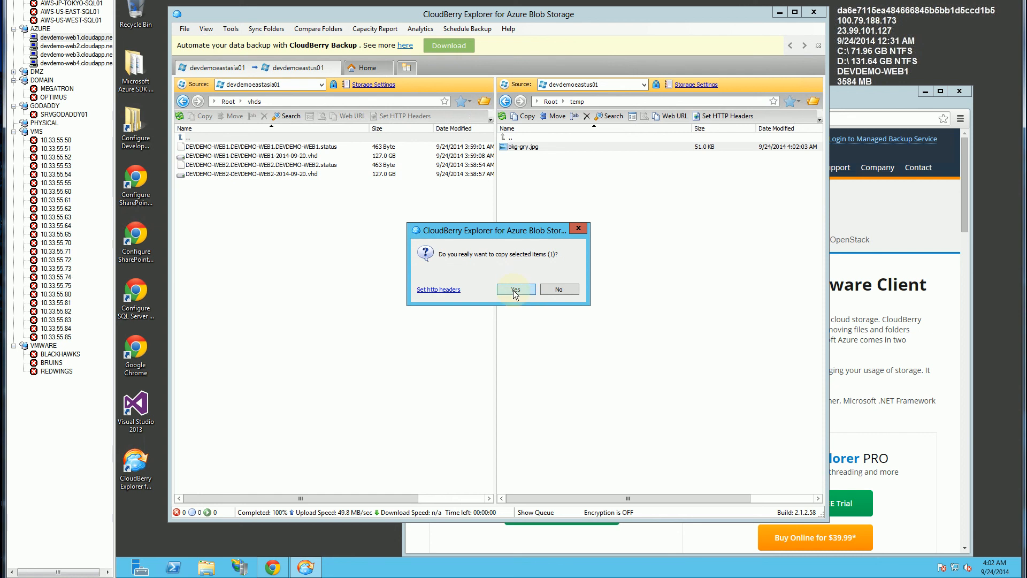
{"action": "left_click", "coordinate": [514, 290]}
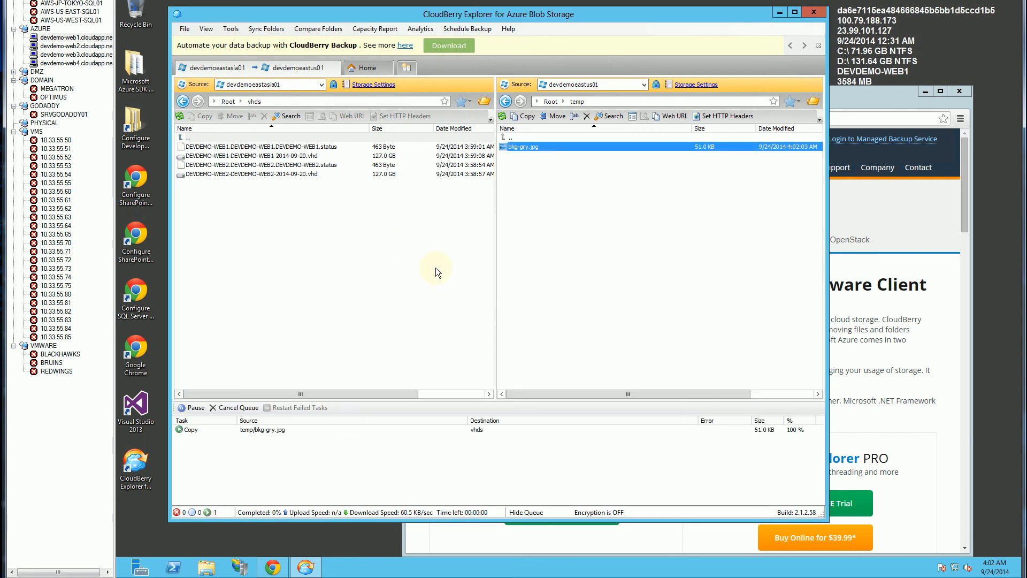
{"action": "left_click", "coordinate": [291, 231]}
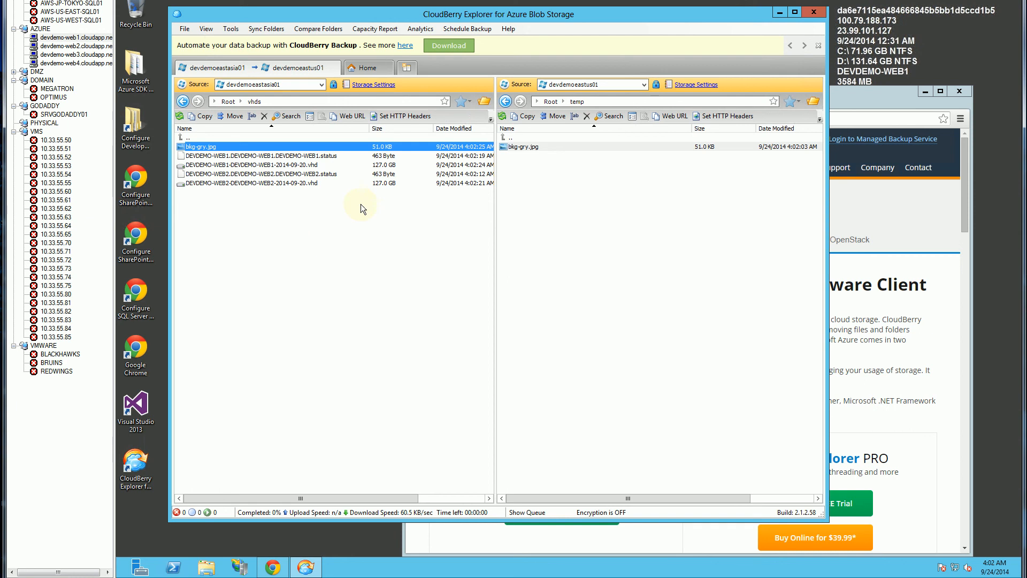
Delete bkg-gry.jpg from the vhds container of devdemoeastasia01
{"action": "right_click", "coordinate": [273, 146]}
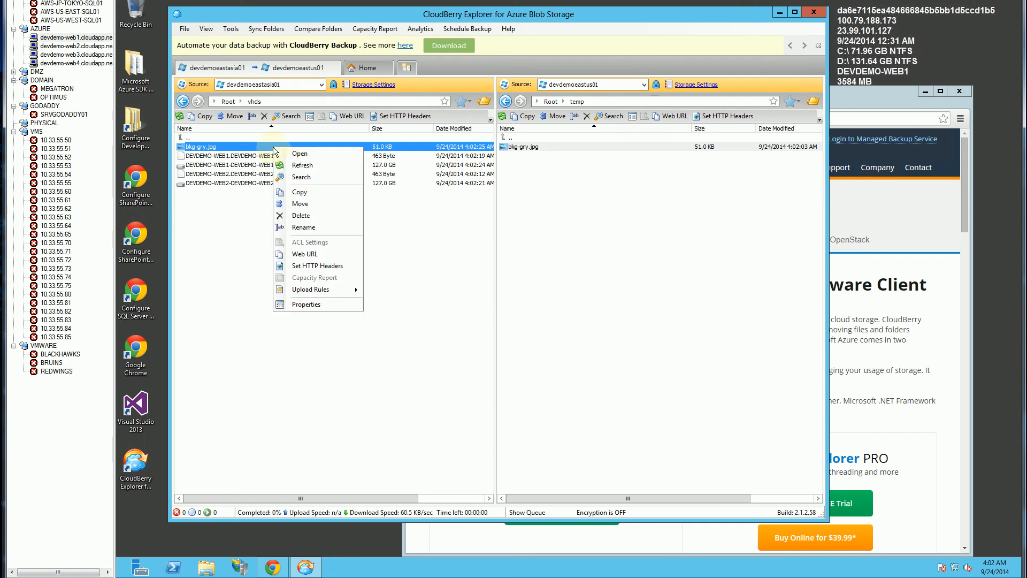
{"action": "left_click", "coordinate": [301, 215]}
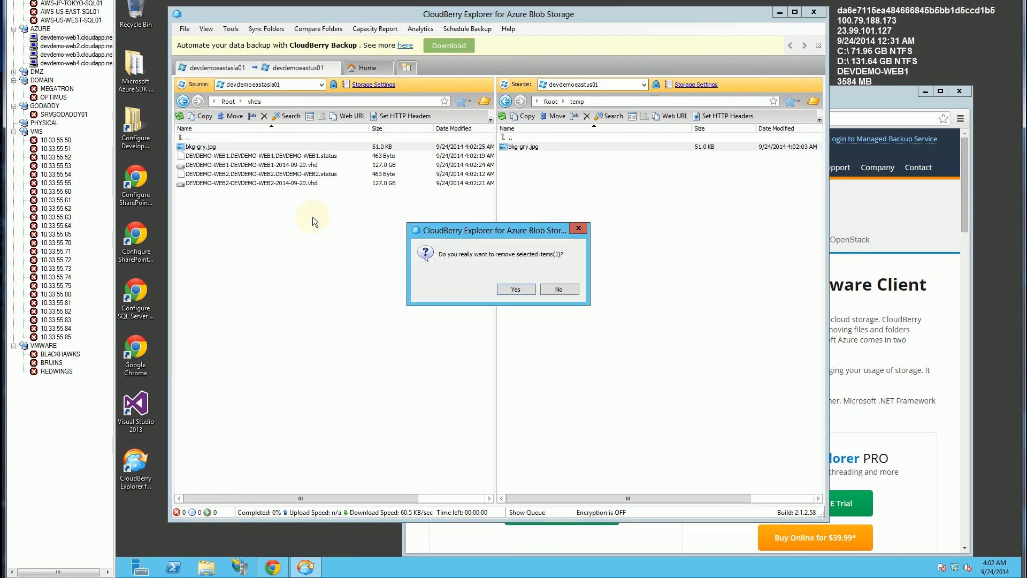